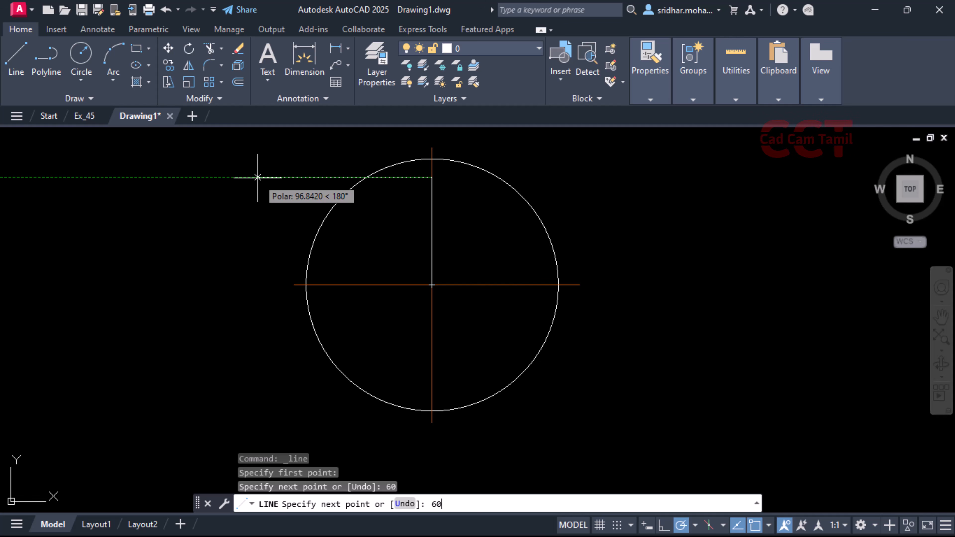
Step: Finish the upper guide line 60 units to the left, and draw guide lines from the circle's centre 60 units down and 60 units right
{"action": "key", "text": "Return"}
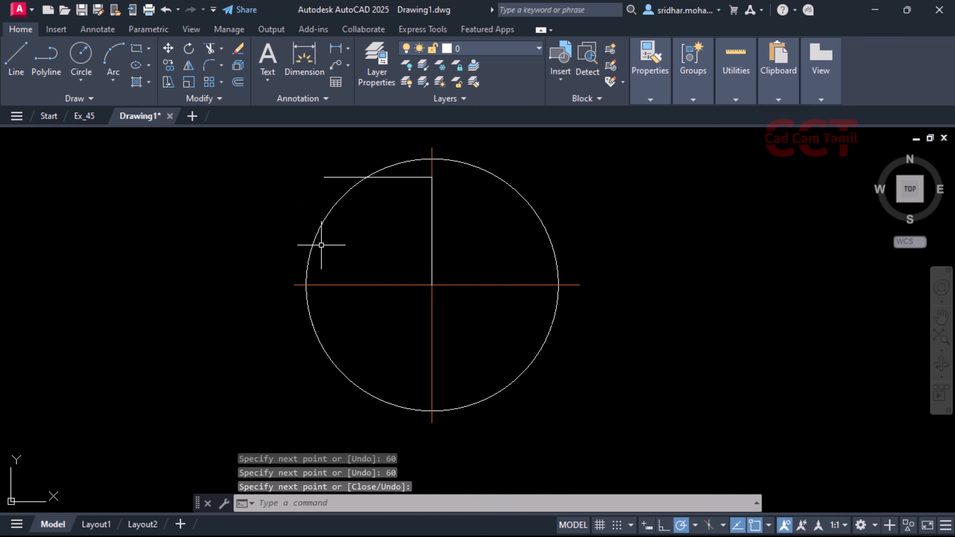
{"action": "left_click", "coordinate": [23, 53]}
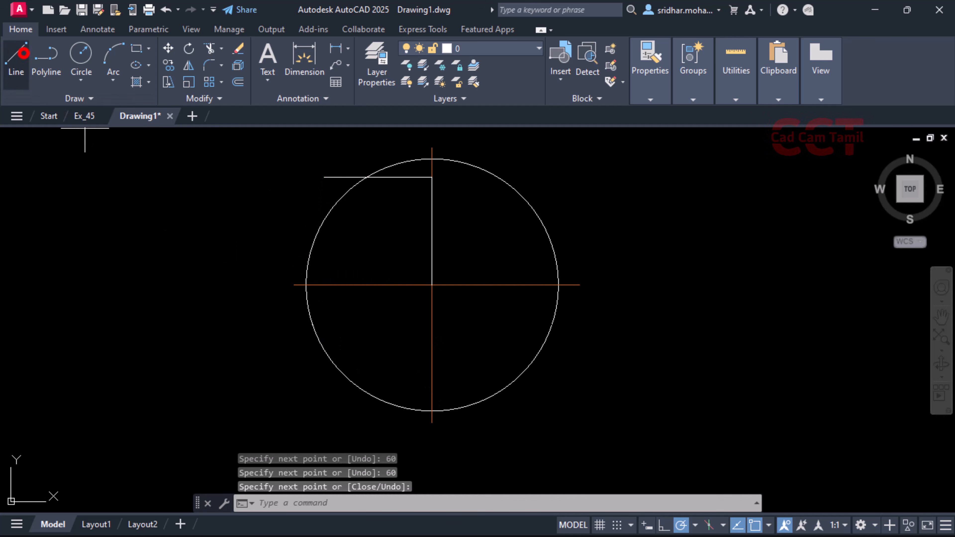
{"action": "left_click", "coordinate": [432, 285]}
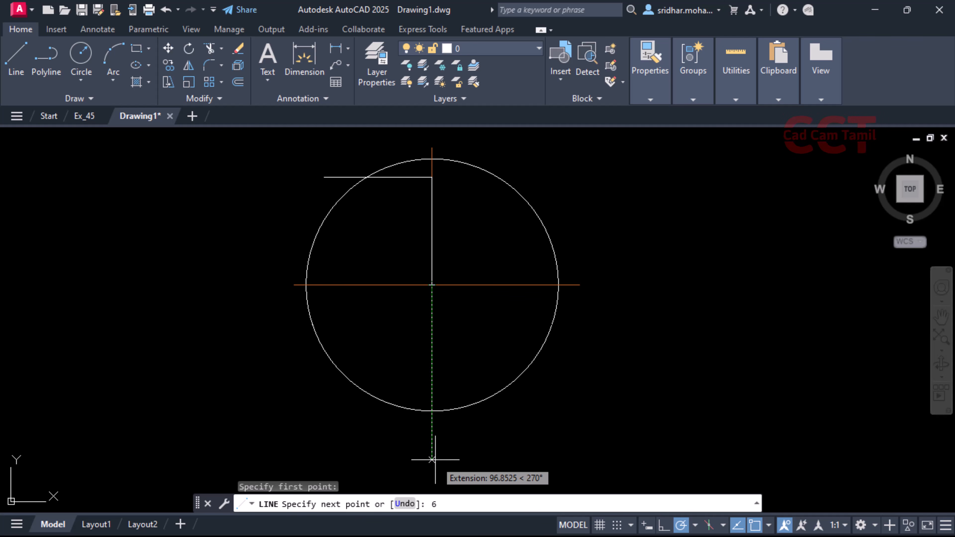
{"action": "type", "text": "6"}
{"action": "key", "text": "Return"}
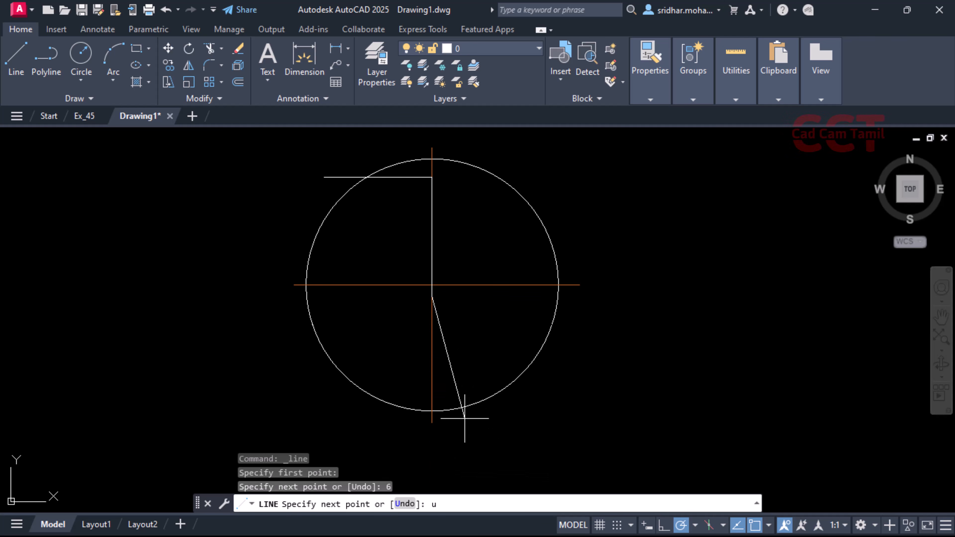
{"action": "type", "text": "u"}
{"action": "key", "text": "Return"}
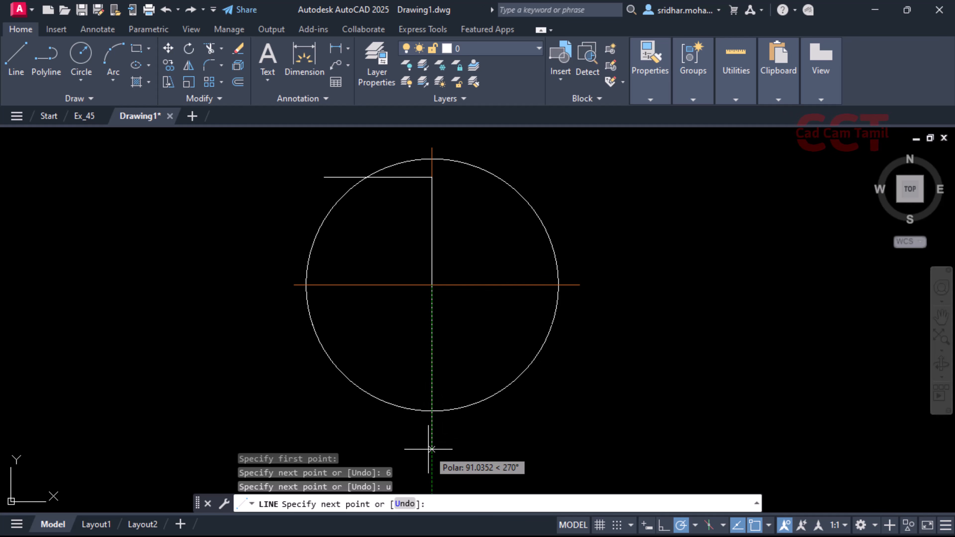
{"action": "type", "text": "60"}
{"action": "key", "text": "Return"}
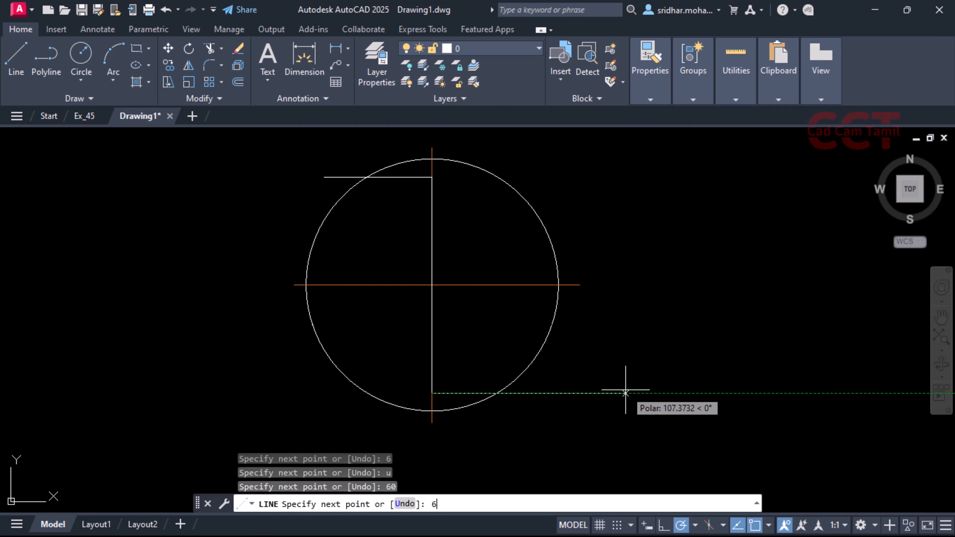
{"action": "type", "text": "60"}
{"action": "key", "text": "Return"}
{"action": "key", "text": "Return"}
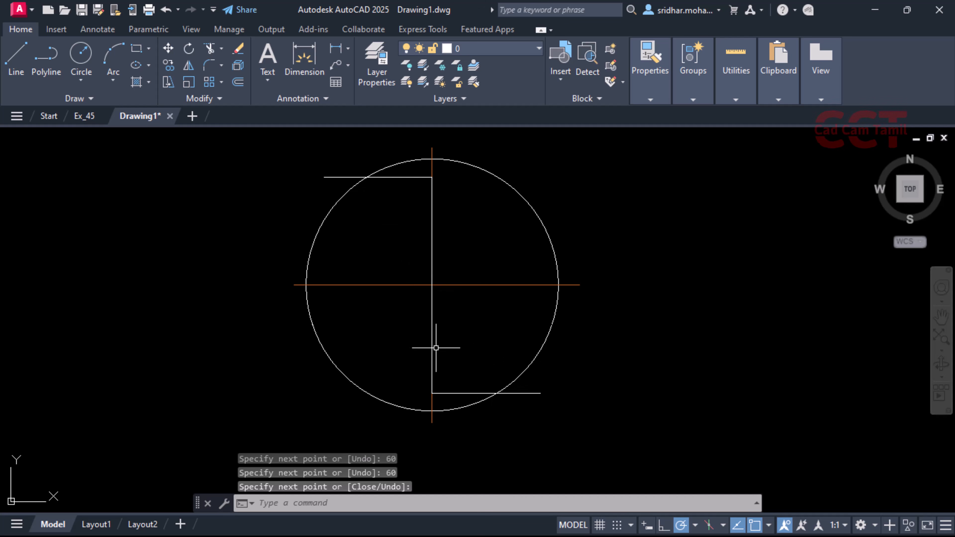
Step: Change the polar tracking angle increment and draw a 25-unit guide line from the circle's centre at 225°
{"action": "left_click", "coordinate": [16, 68]}
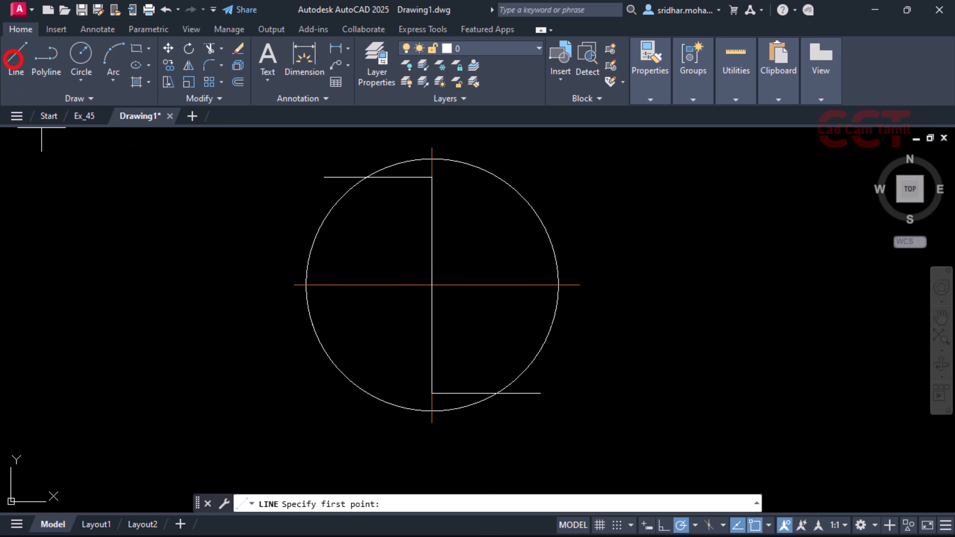
{"action": "left_click", "coordinate": [432, 285]}
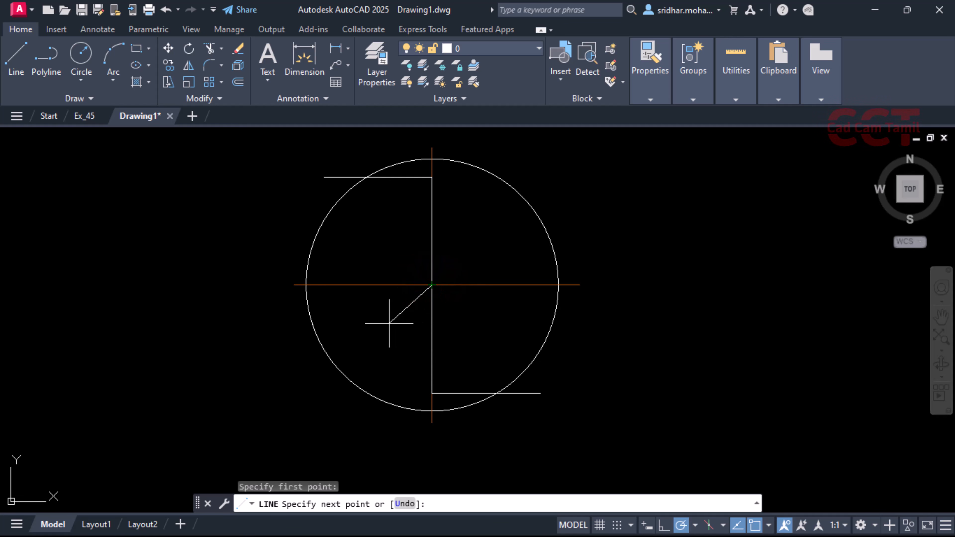
{"action": "left_click", "coordinate": [695, 526]}
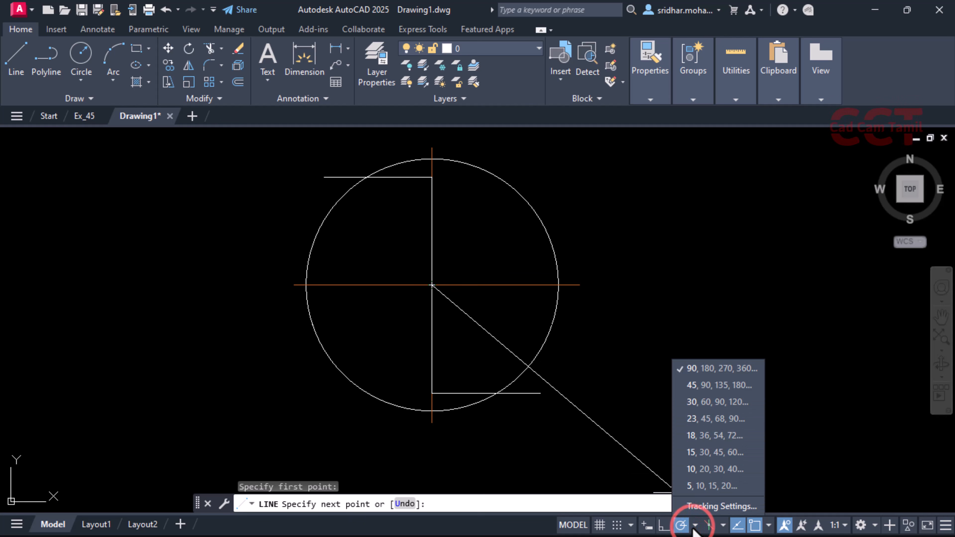
{"action": "left_click", "coordinate": [696, 400]}
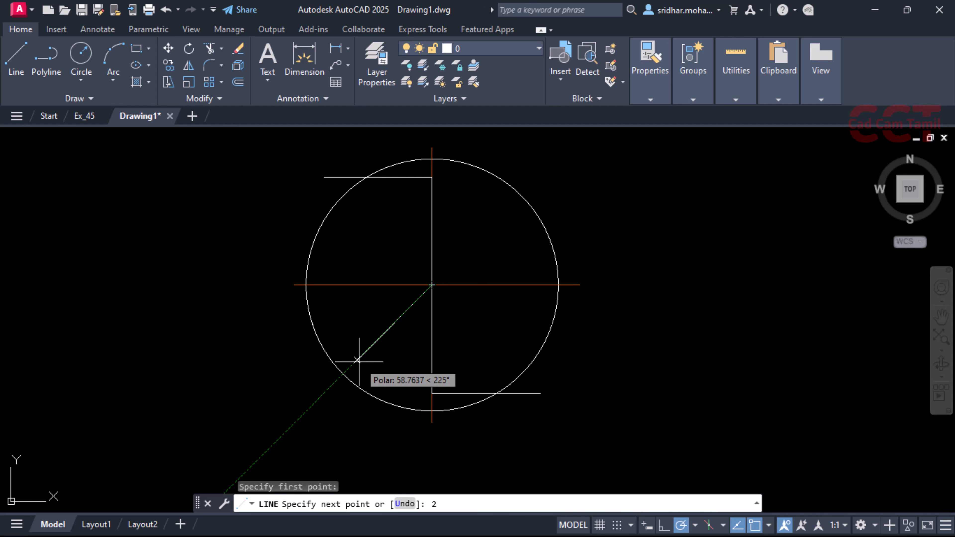
{"action": "key", "text": "Return"}
{"action": "key", "text": "Return"}
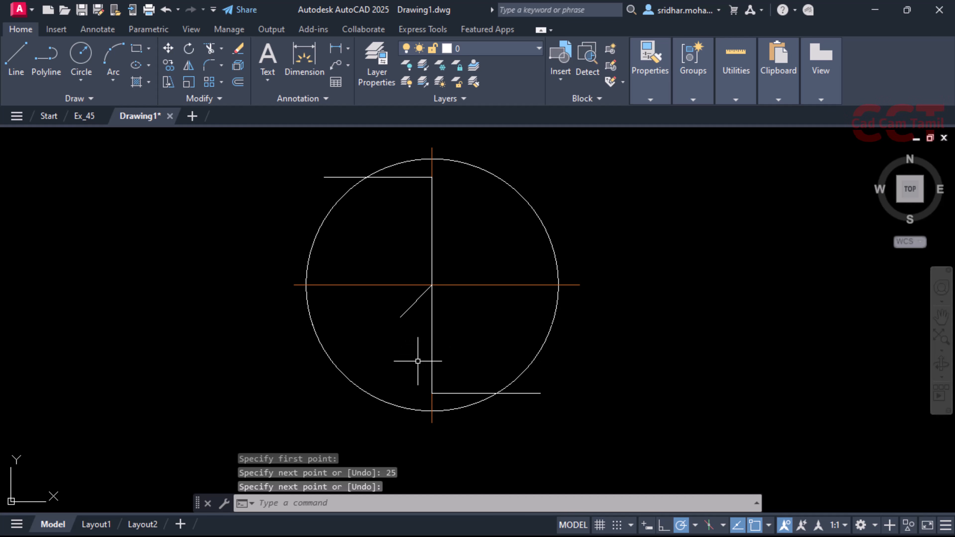
Step: Draw an ellipse whose long axis joins the free ends of the two horizontal guide lines and whose short axis reaches the diagonal guide's end
{"action": "left_click", "coordinate": [148, 65]}
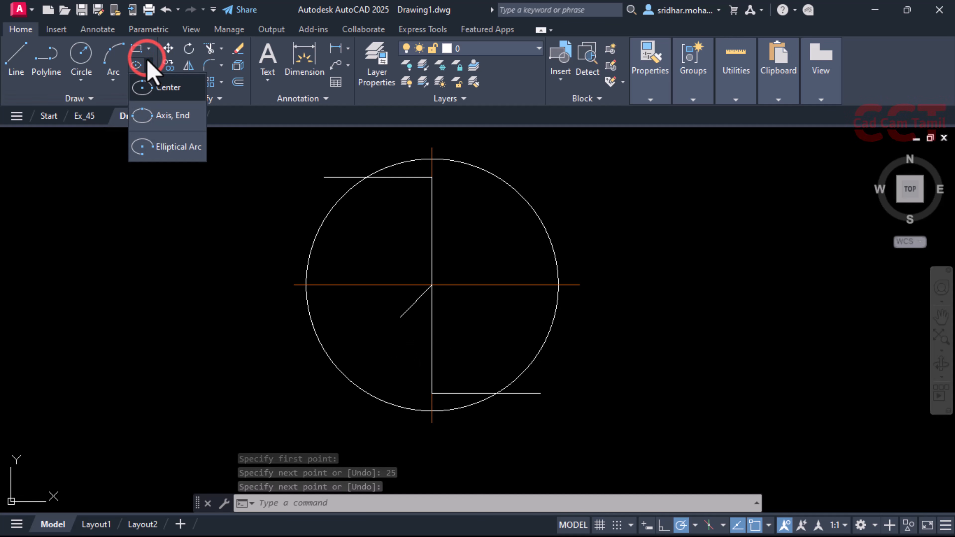
{"action": "left_click", "coordinate": [155, 125]}
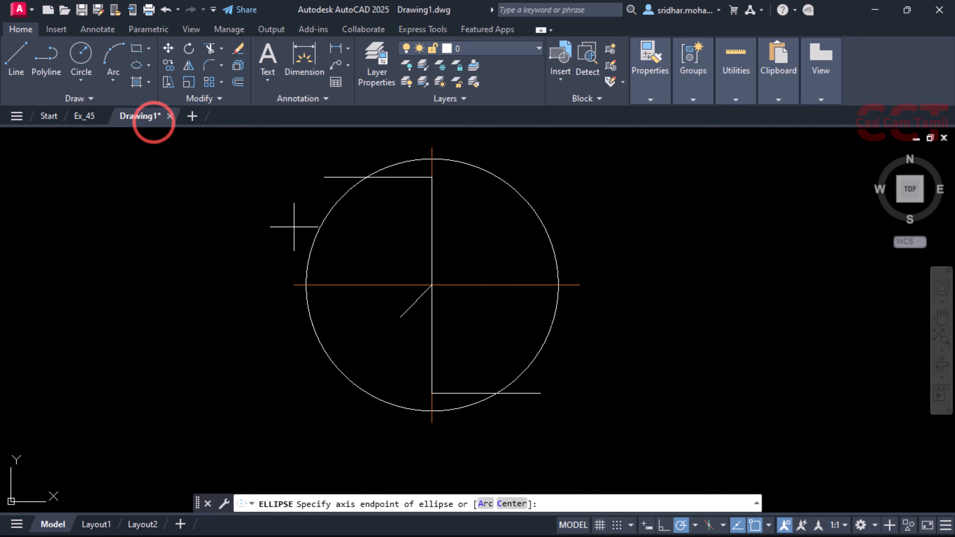
{"action": "left_click", "coordinate": [324, 178]}
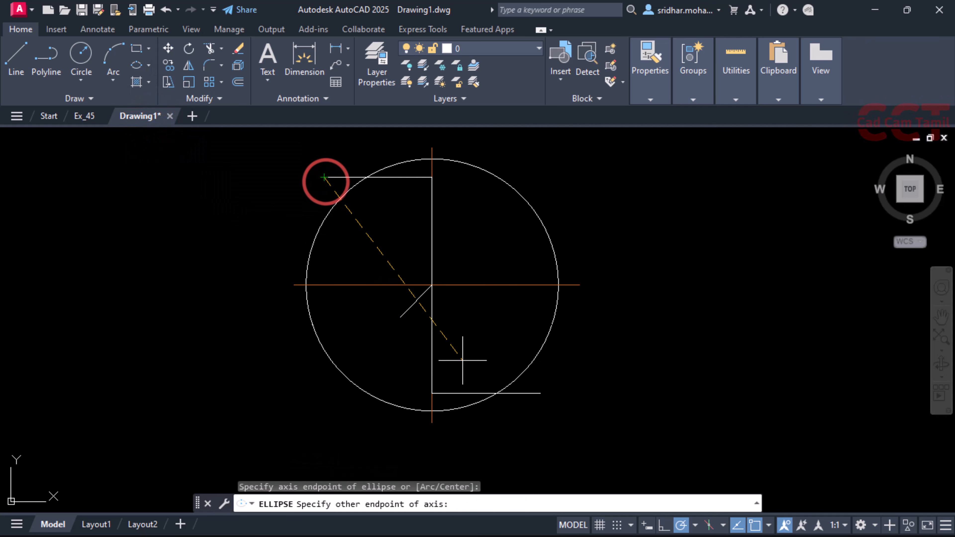
{"action": "left_click", "coordinate": [540, 394]}
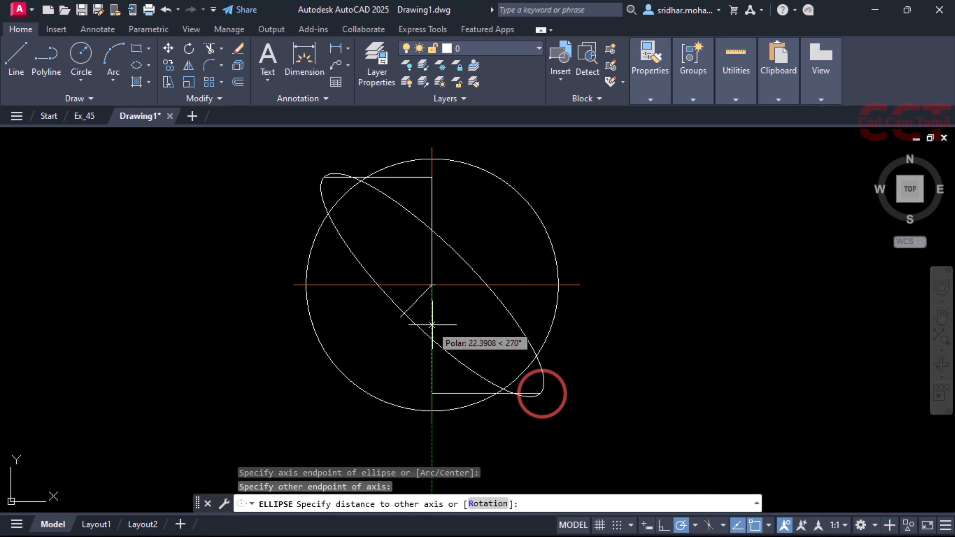
{"action": "left_click", "coordinate": [400, 317]}
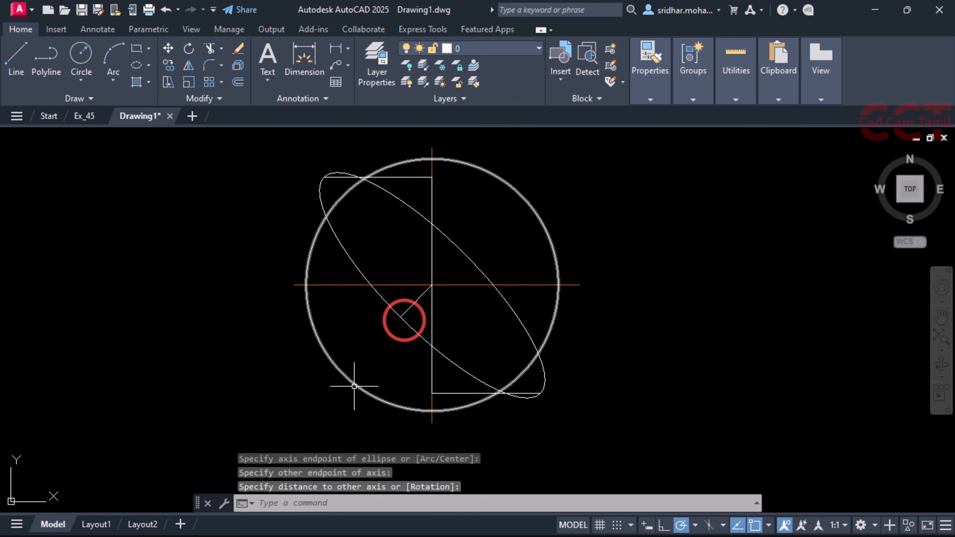
{"action": "key", "text": "Escape"}
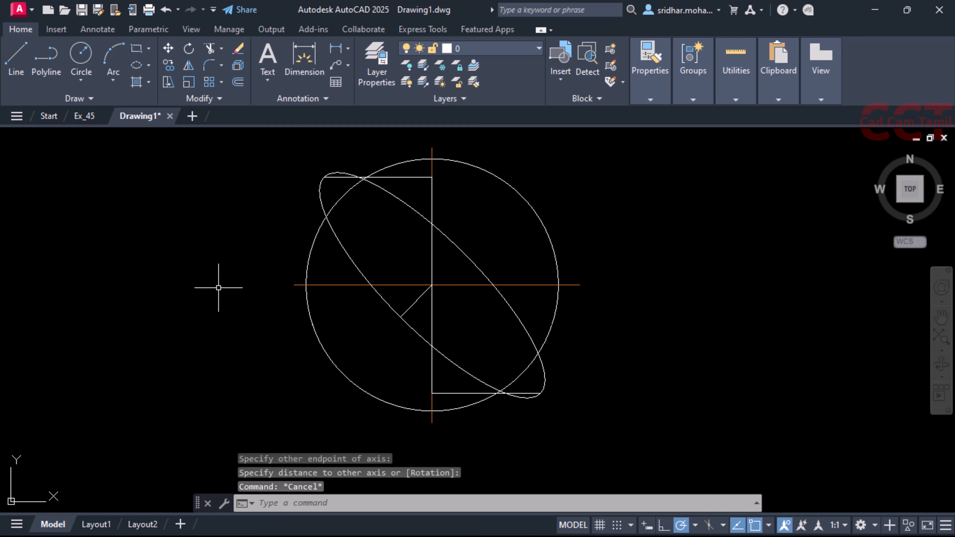
Step: Erase all five horizontal, vertical and diagonal guide lines, keeping the circle, ellipse and centre lines
{"action": "left_click", "coordinate": [398, 178]}
{"action": "key", "text": "Delete"}
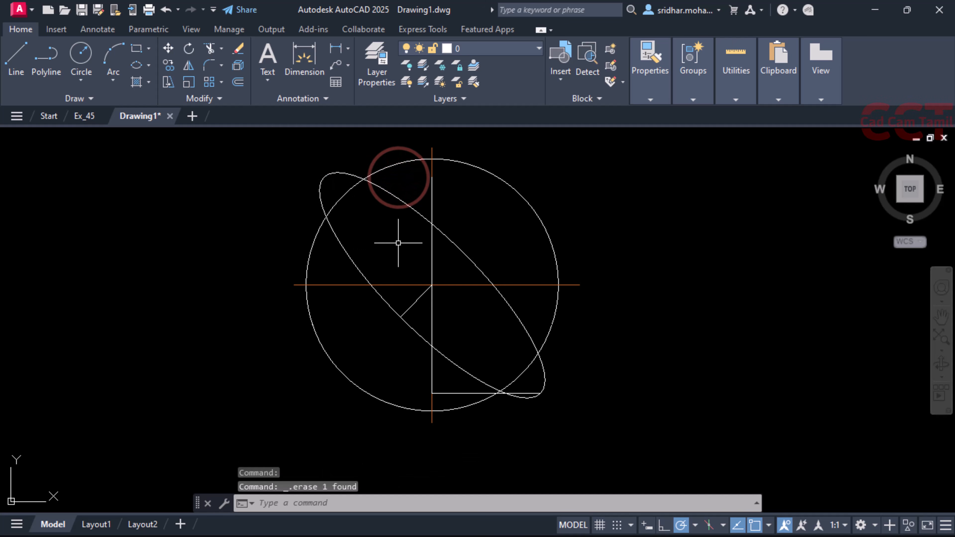
{"action": "left_click", "coordinate": [433, 193]}
{"action": "key", "text": "Delete"}
{"action": "left_click", "coordinate": [416, 301]}
{"action": "key", "text": "Delete"}
{"action": "left_click", "coordinate": [432, 319]}
{"action": "key", "text": "Delete"}
{"action": "left_click", "coordinate": [465, 393]}
{"action": "key", "text": "Delete"}
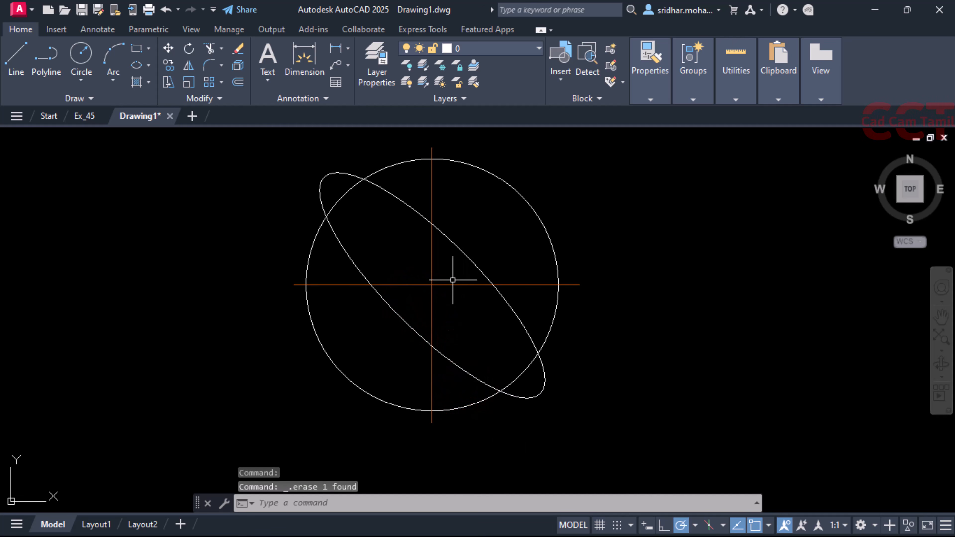
Step: Offset the ellipse outward by 10 units
{"action": "left_click", "coordinate": [236, 78]}
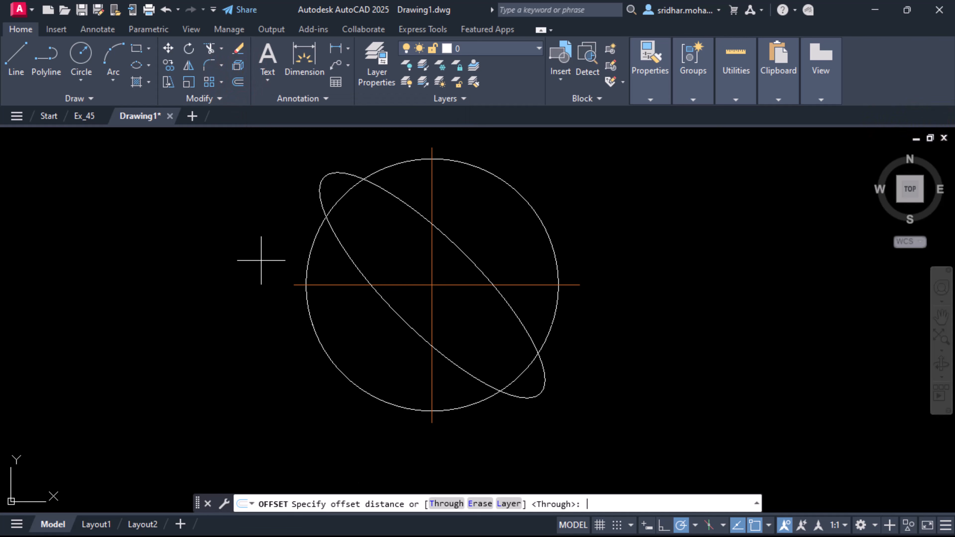
{"action": "key", "text": "Return"}
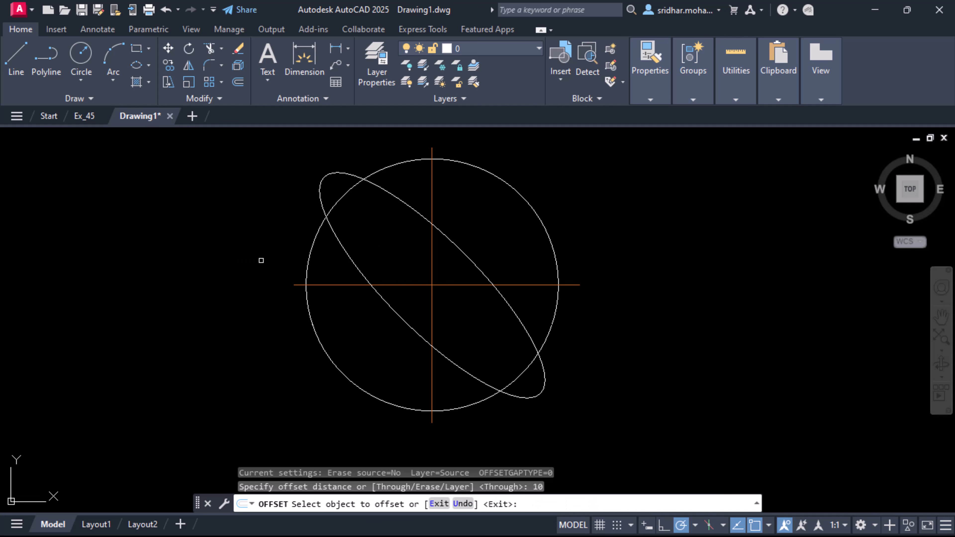
{"action": "left_click", "coordinate": [410, 206]}
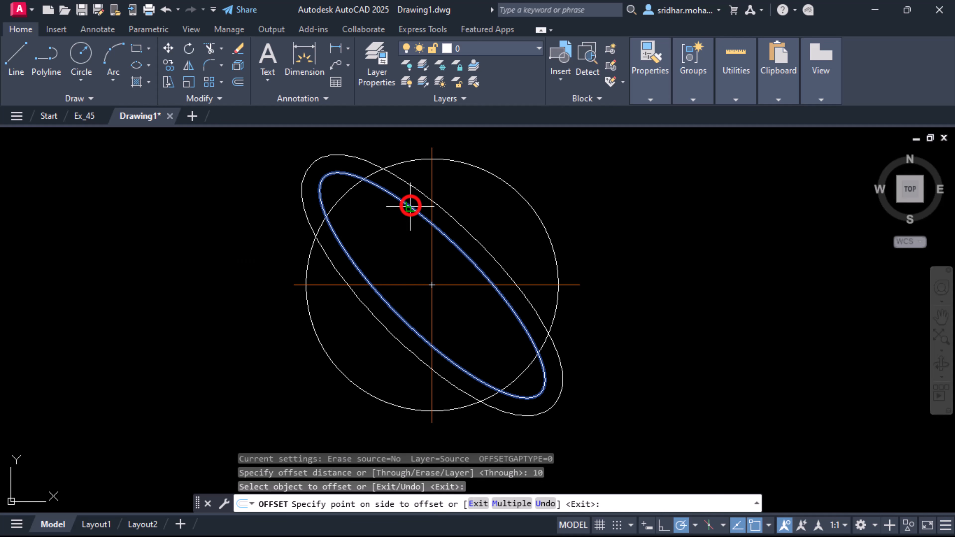
{"action": "left_click", "coordinate": [471, 190]}
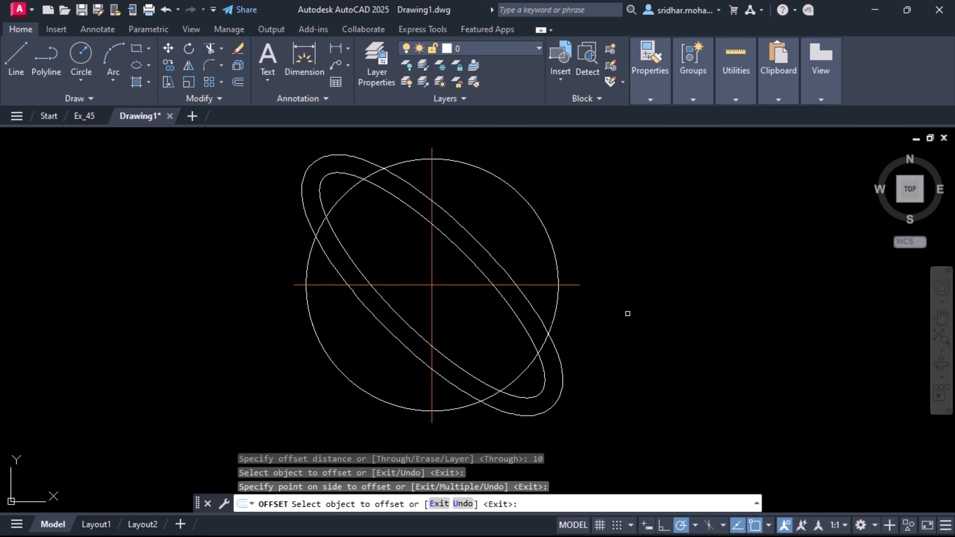
{"action": "key", "text": "Escape"}
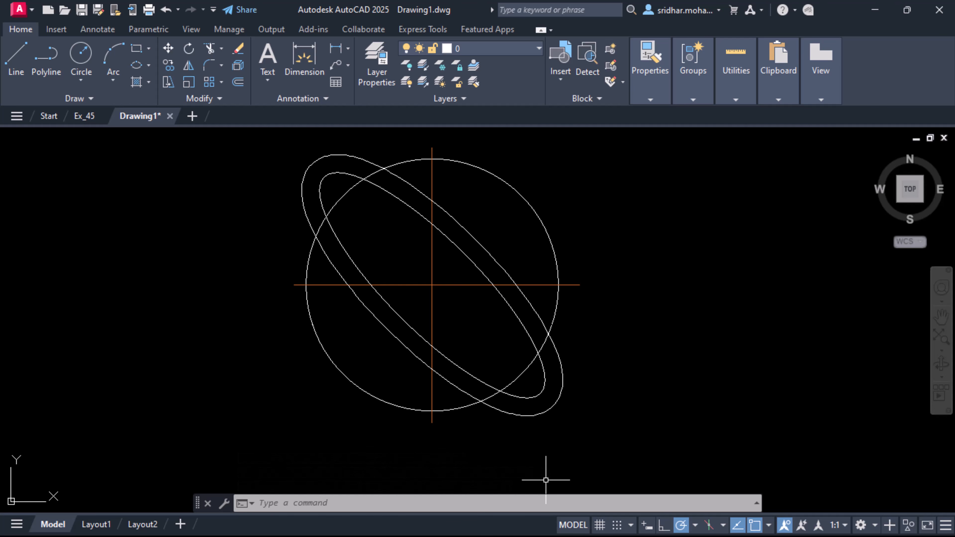
Step: Rotate a copy of both ellipses by 90° about the circle's centre
{"action": "left_click", "coordinate": [394, 196]}
{"action": "left_click", "coordinate": [410, 183]}
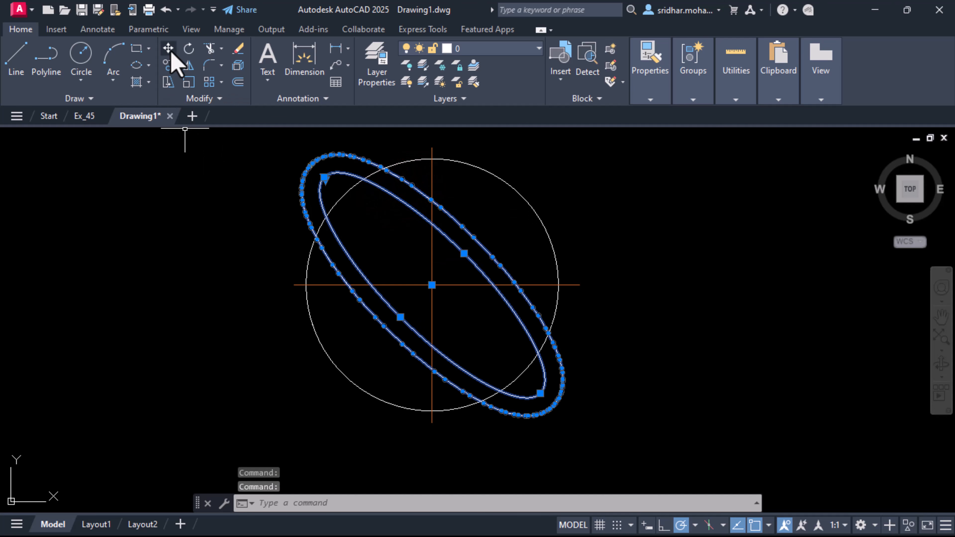
{"action": "left_click", "coordinate": [189, 50]}
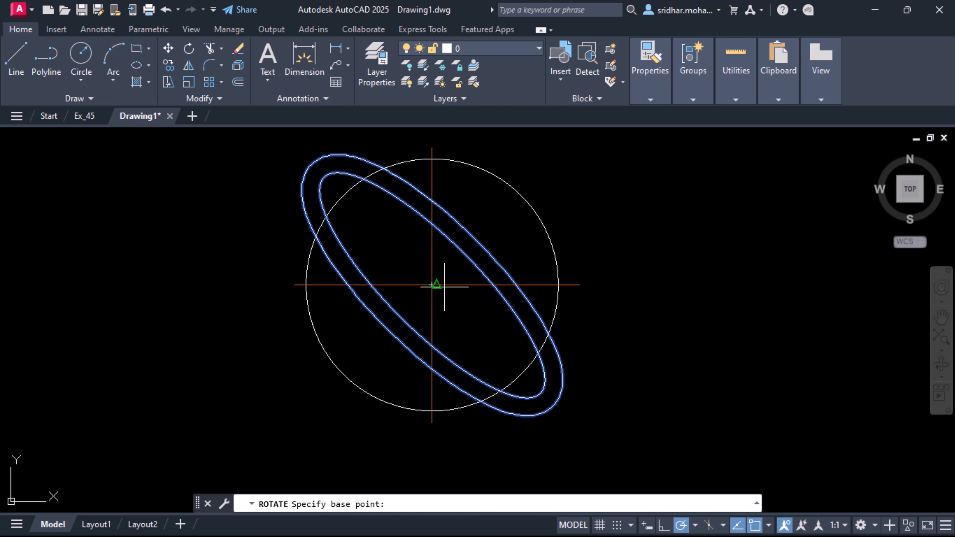
{"action": "left_click", "coordinate": [432, 285]}
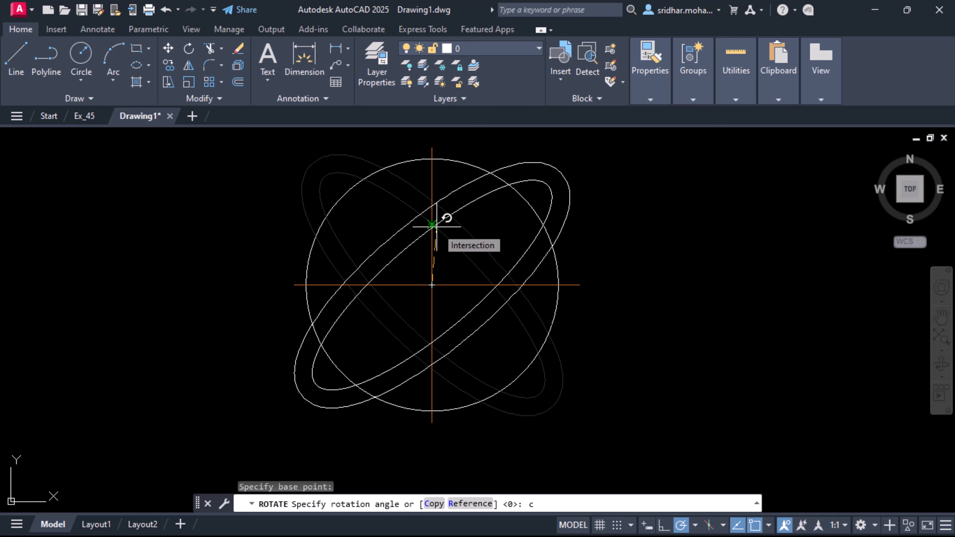
{"action": "key", "text": "Return"}
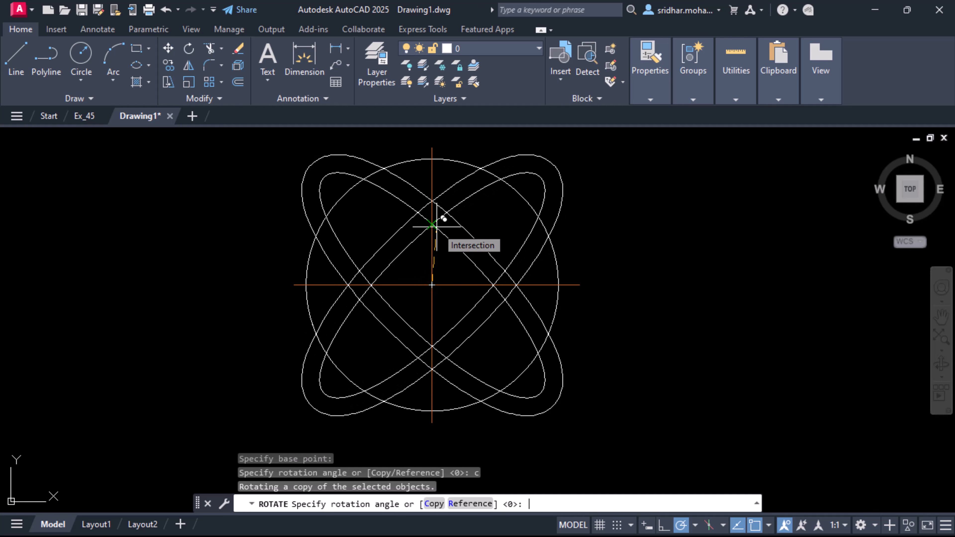
{"action": "left_click", "coordinate": [432, 159]}
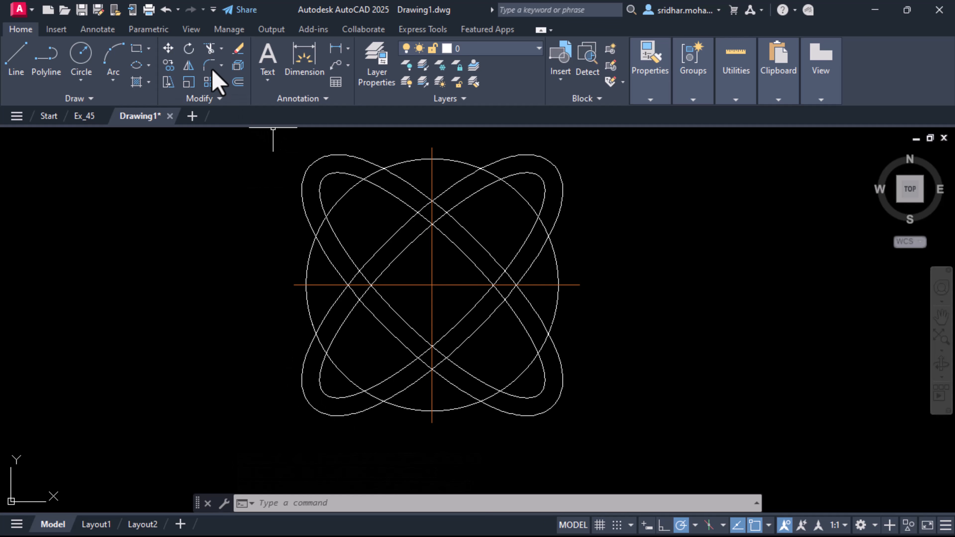
Step: Trim away the upper, rear arcs of both elliptical rings inside the circle, down to where they meet the front bands
{"action": "left_click", "coordinate": [210, 48]}
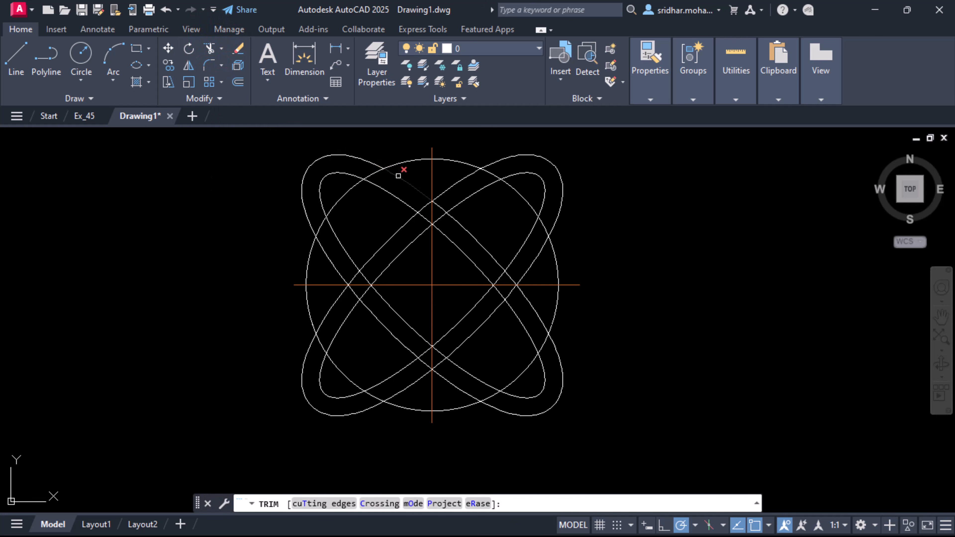
{"action": "left_click", "coordinate": [394, 175]}
{"action": "left_click", "coordinate": [390, 194]}
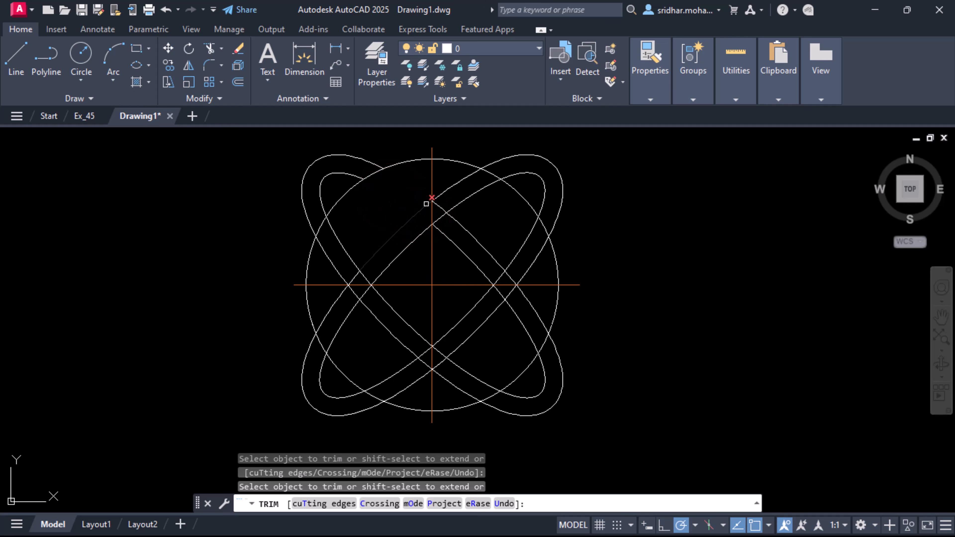
{"action": "left_click", "coordinate": [446, 191]}
{"action": "left_click", "coordinate": [438, 209]}
{"action": "left_click", "coordinate": [470, 197]}
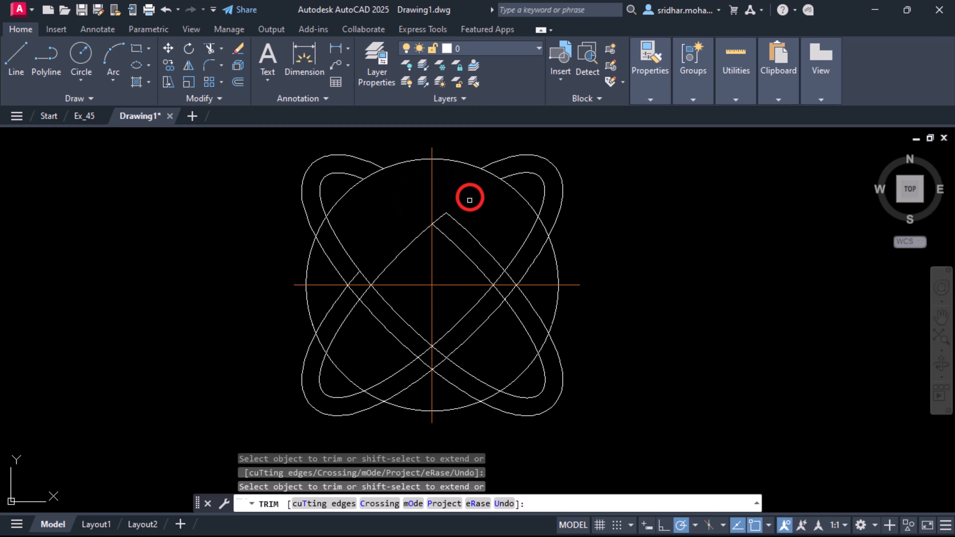
{"action": "left_click", "coordinate": [441, 218]}
{"action": "left_click", "coordinate": [463, 228]}
{"action": "left_click", "coordinate": [451, 240]}
{"action": "left_click", "coordinate": [399, 259]}
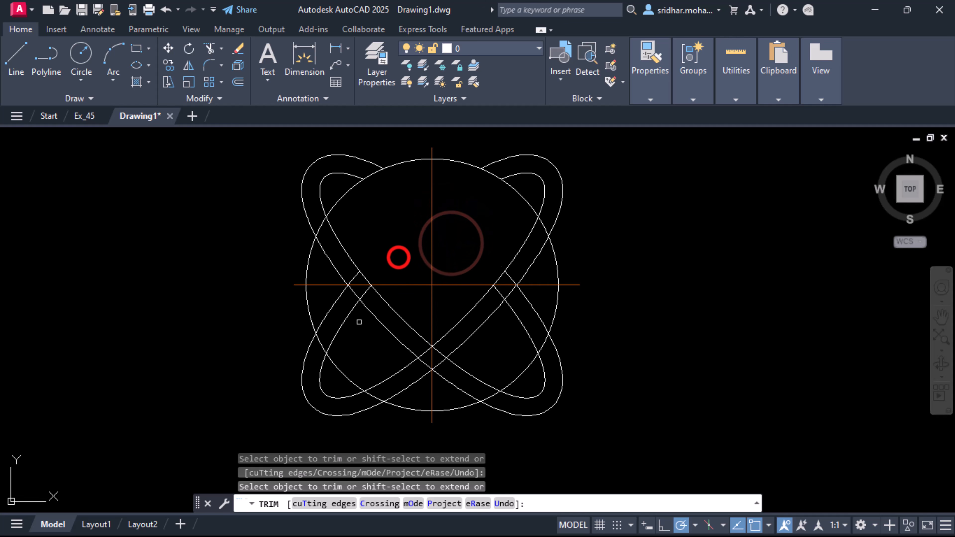
Step: Trim the remaining rear-arc stubs inside the circle's lower half and the ring edges hidden beneath the front band at the crossing
{"action": "left_click", "coordinate": [368, 291]}
{"action": "left_click", "coordinate": [351, 312]}
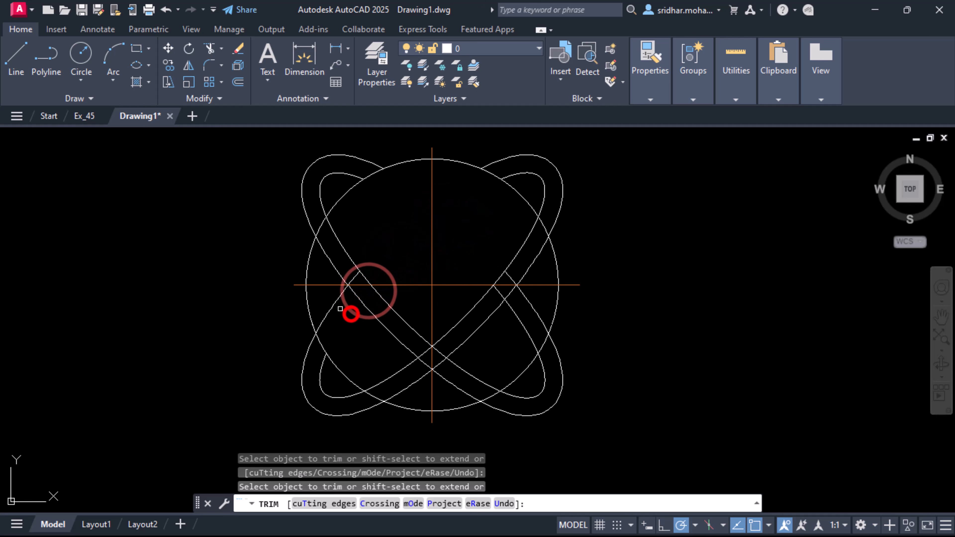
{"action": "left_click", "coordinate": [337, 305]}
{"action": "left_click", "coordinate": [352, 277]}
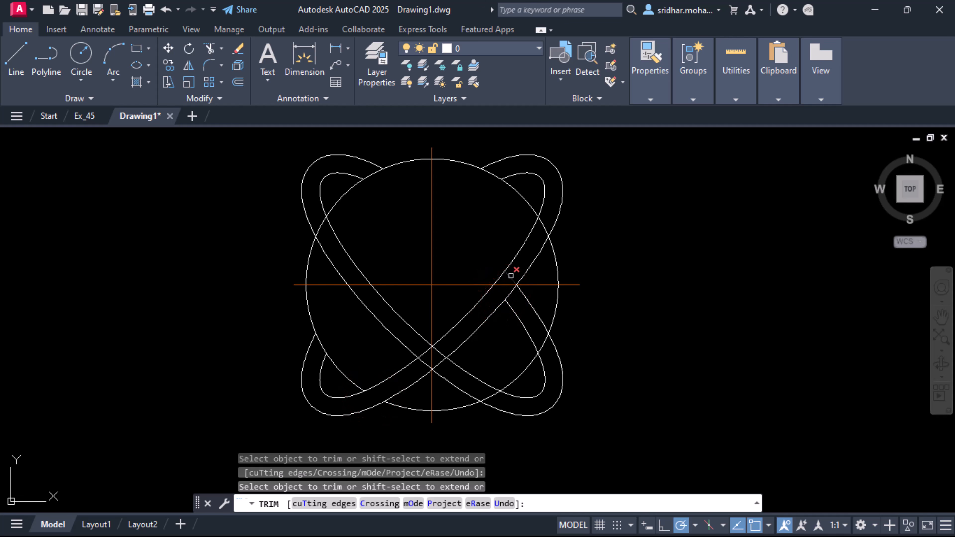
{"action": "left_click", "coordinate": [518, 321]}
{"action": "left_click", "coordinate": [528, 305]}
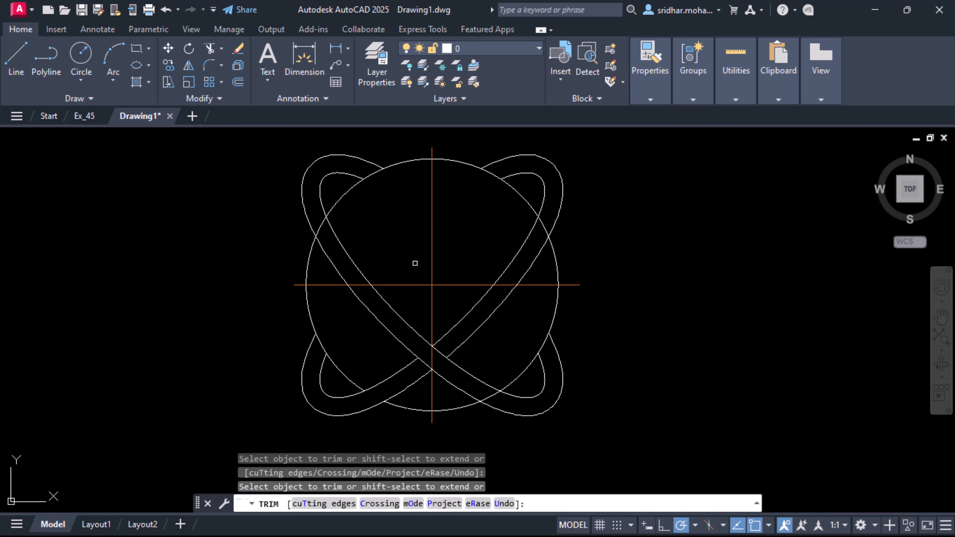
{"action": "key", "text": "Return"}
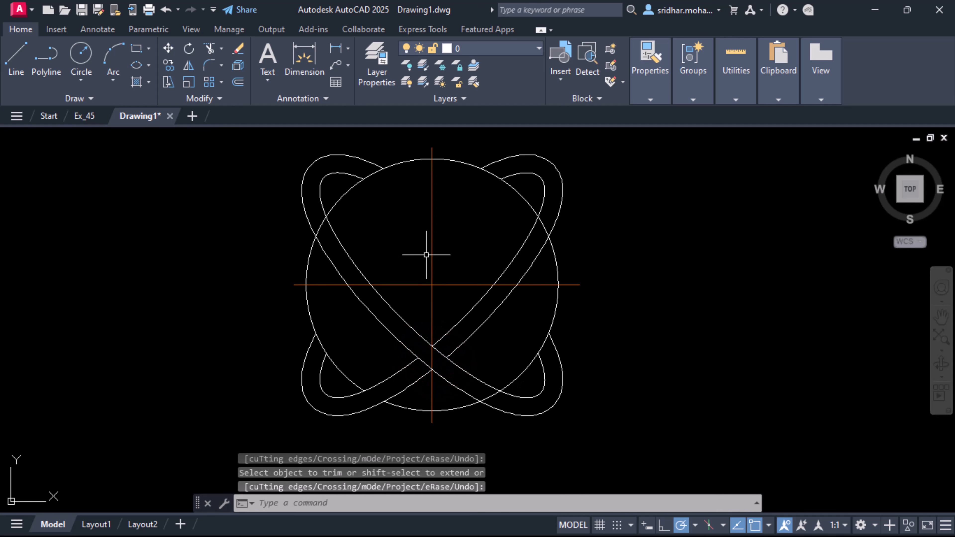
Step: Delete the vertical and horizontal centre lines
{"action": "left_click", "coordinate": [430, 252]}
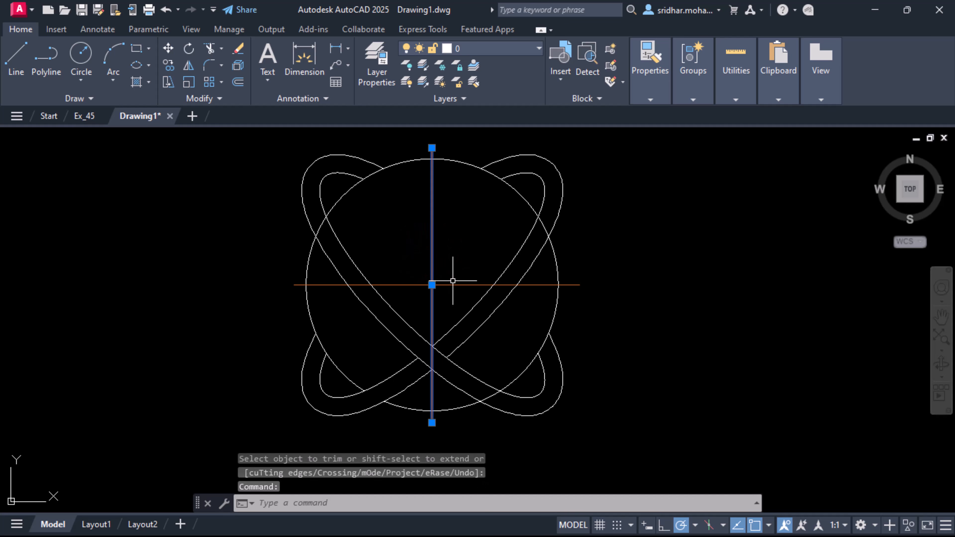
{"action": "left_click", "coordinate": [453, 284]}
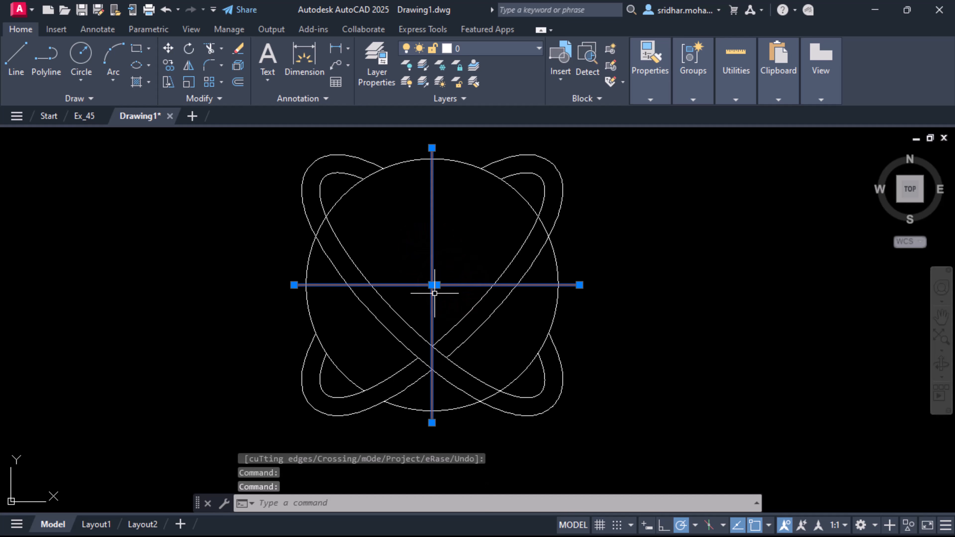
{"action": "key", "text": "Delete"}
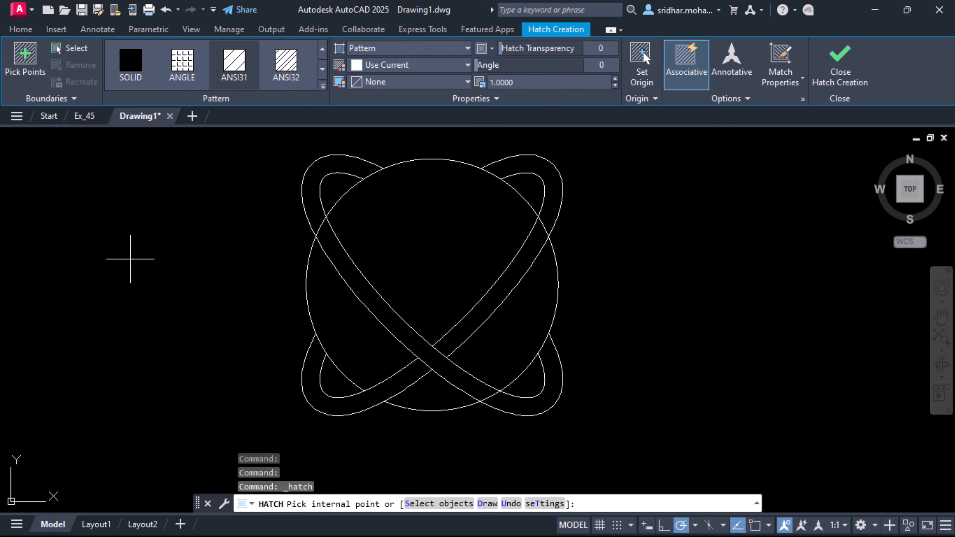
Step: Fill the four circle regions between the ring bands with a solid orange hatch, colour 248,153,30
{"action": "left_click", "coordinate": [128, 63]}
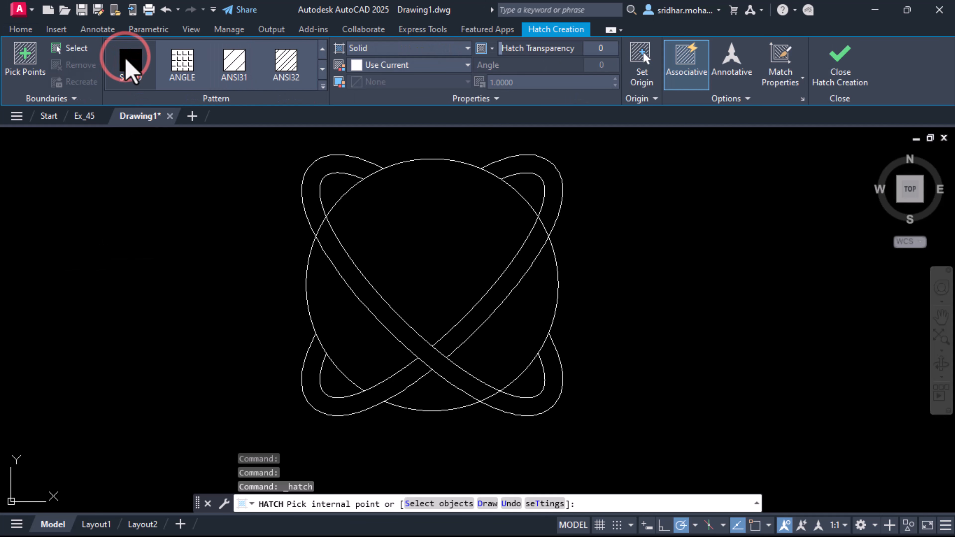
{"action": "left_click", "coordinate": [462, 67]}
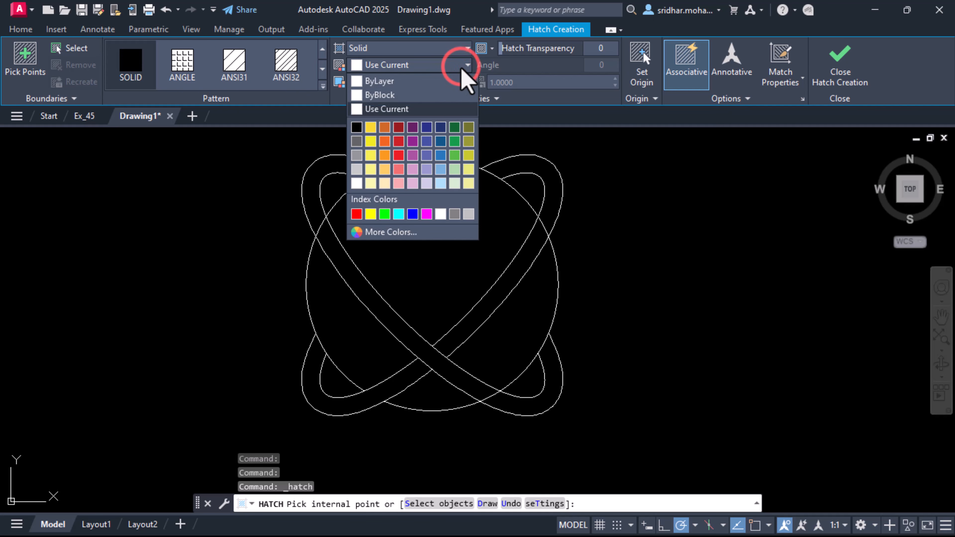
{"action": "left_click", "coordinate": [384, 155]}
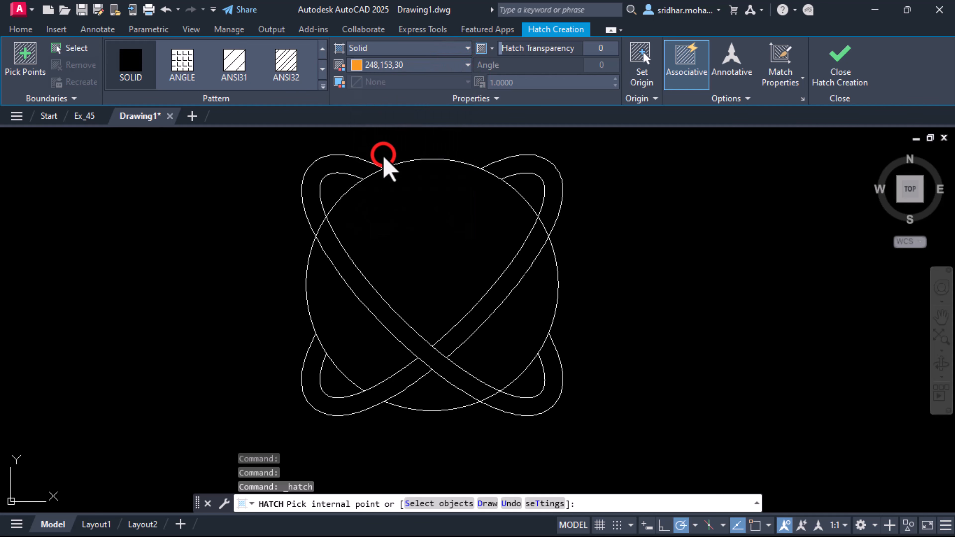
{"action": "left_click", "coordinate": [411, 218]}
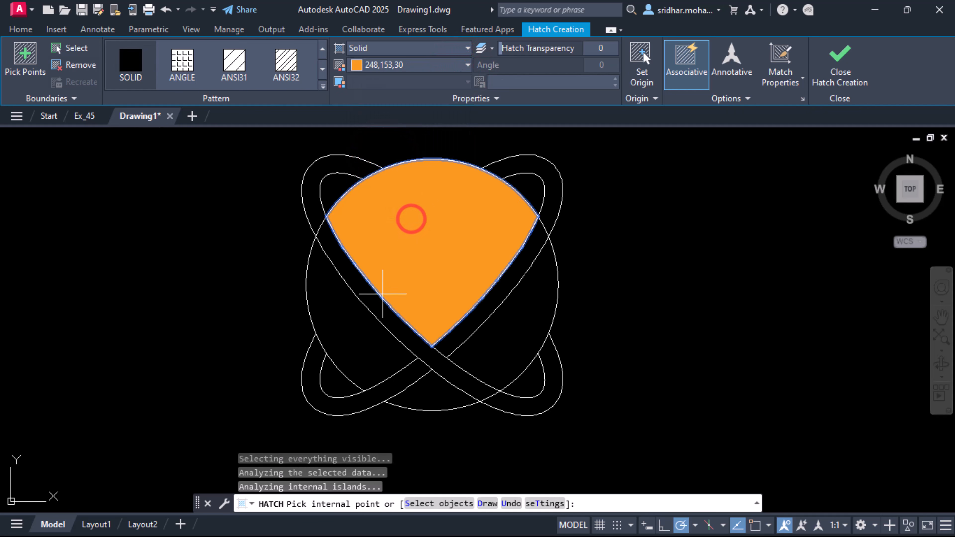
{"action": "left_click", "coordinate": [348, 332]}
{"action": "left_click", "coordinate": [426, 386]}
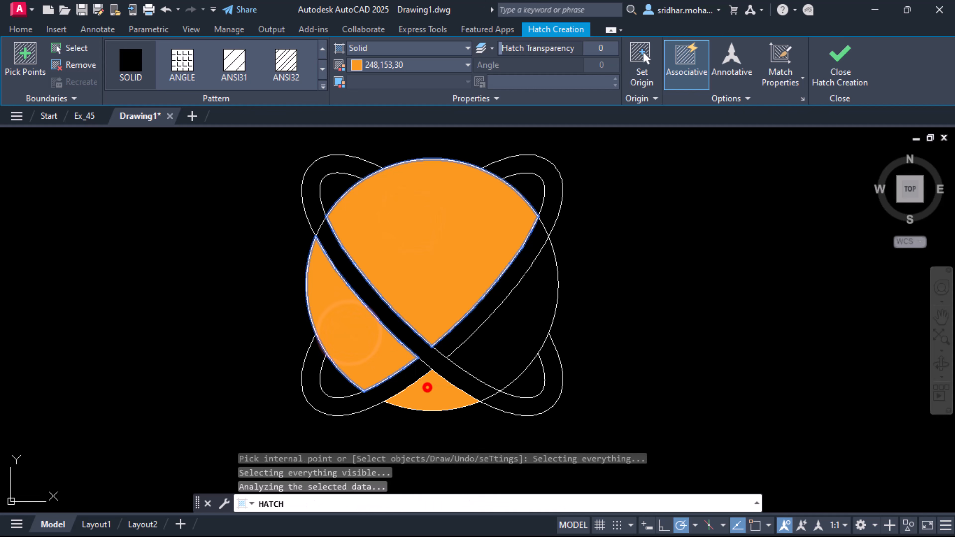
{"action": "left_click", "coordinate": [483, 353]}
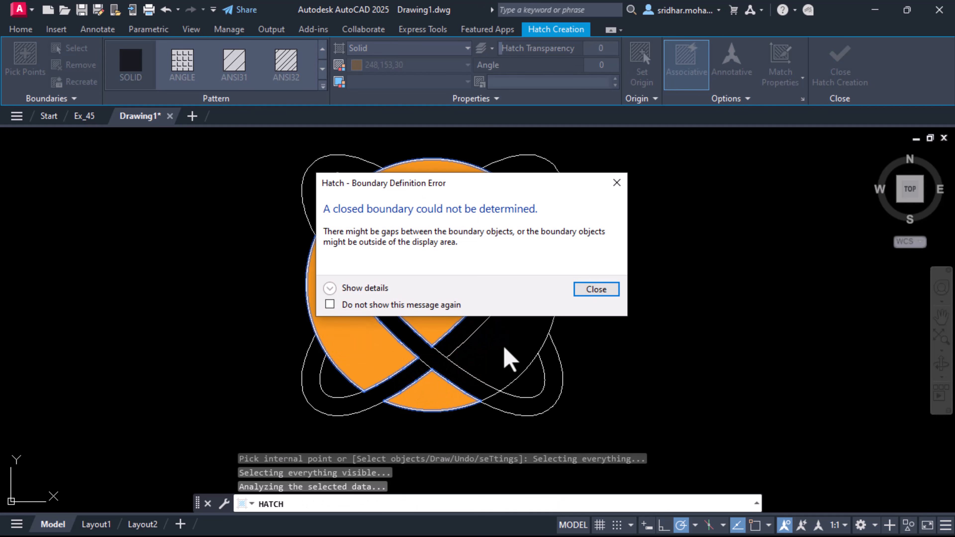
{"action": "left_click", "coordinate": [596, 289]}
{"action": "left_click", "coordinate": [511, 326]}
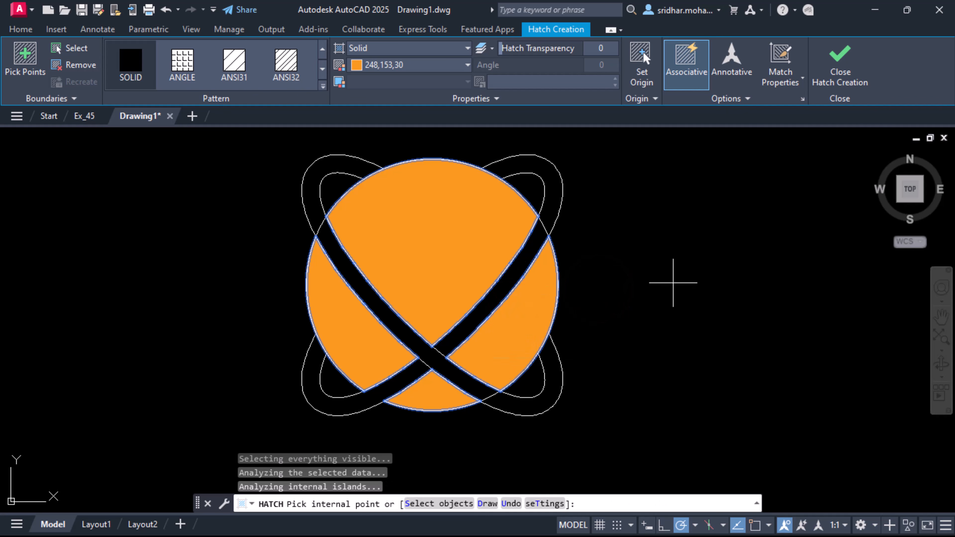
{"action": "key", "text": "Return"}
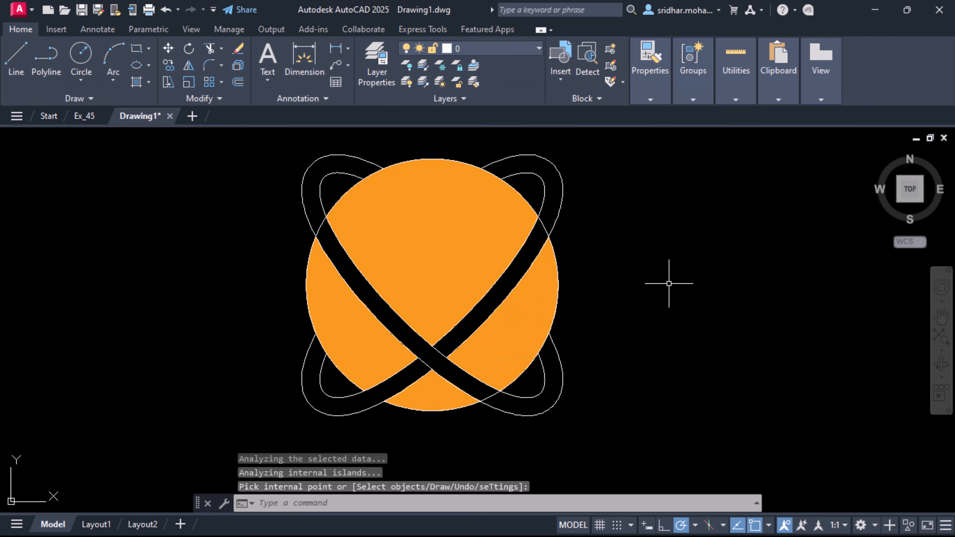
Step: Trim the leftover circle arcs that cut across the front ring bands at the lower right, upper right and upper left
{"action": "scroll", "coordinate": [492, 406], "scroll_direction": "up", "scroll_amount": 4}
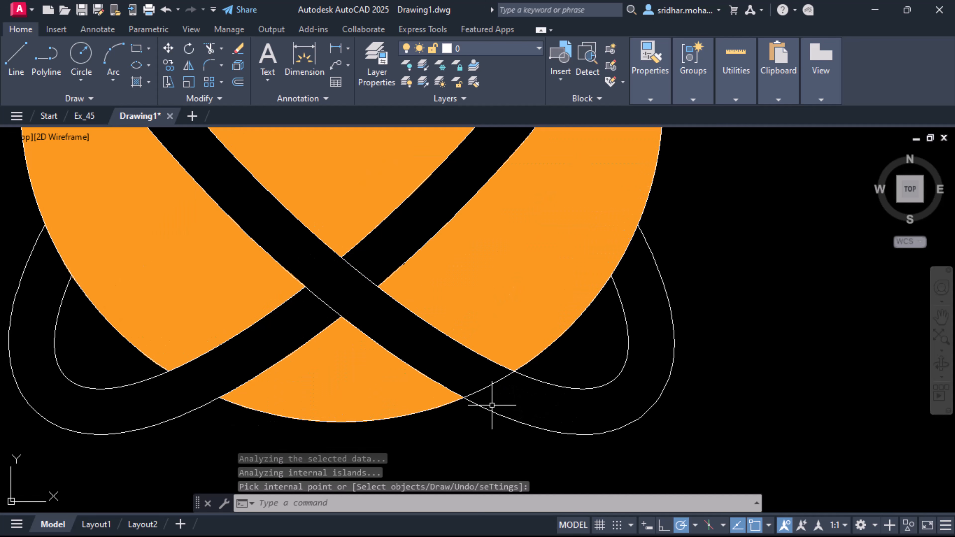
{"action": "scroll", "coordinate": [505, 390], "scroll_direction": "down", "scroll_amount": 2}
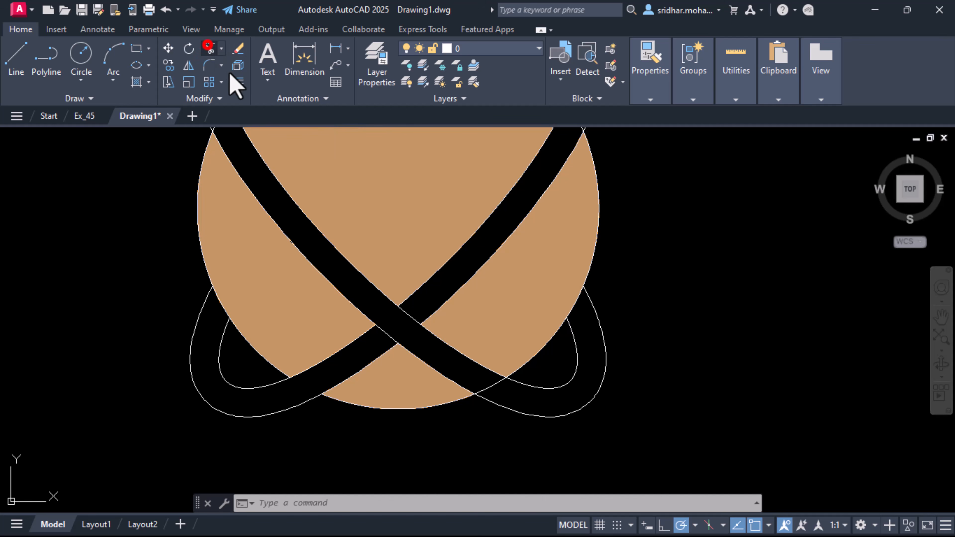
{"action": "left_click", "coordinate": [213, 51]}
{"action": "left_click", "coordinate": [487, 388]}
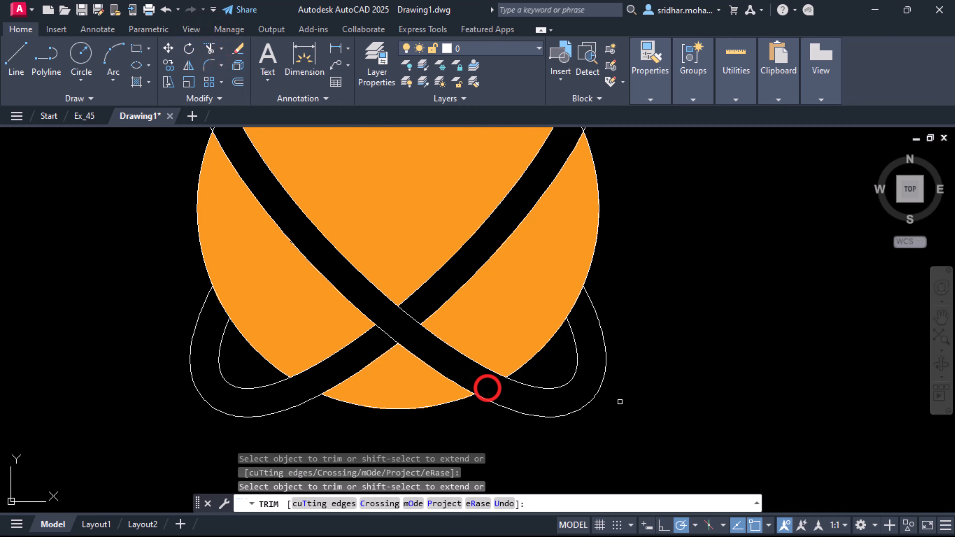
{"action": "scroll", "coordinate": [619, 402], "scroll_direction": "down", "scroll_amount": 4}
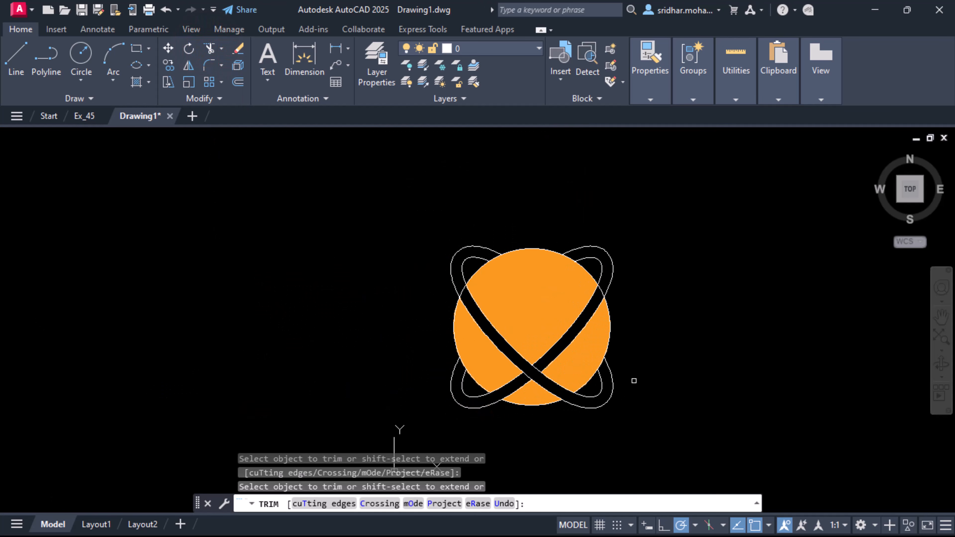
{"action": "scroll", "coordinate": [634, 381], "scroll_direction": "up", "scroll_amount": 2}
{"action": "left_click", "coordinate": [587, 241]}
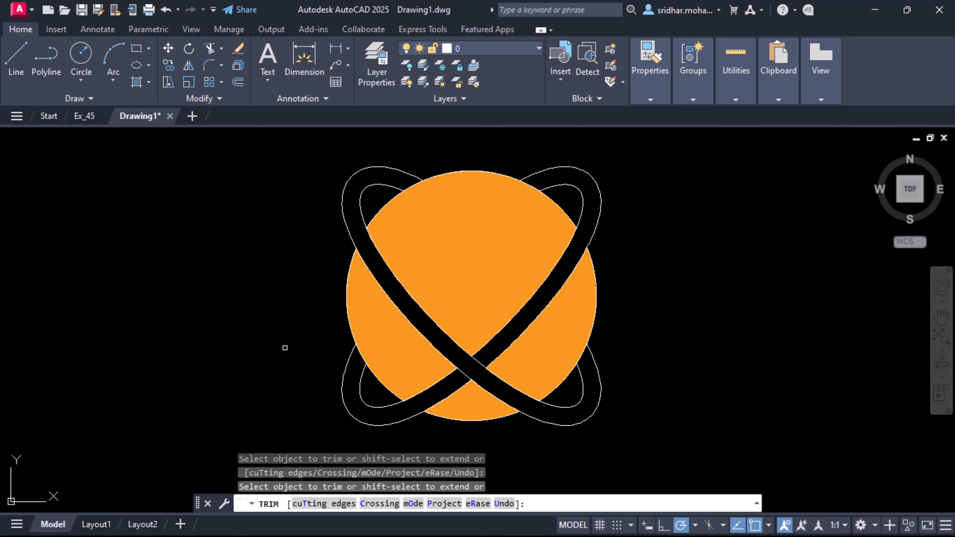
{"action": "key", "text": "Escape"}
{"action": "key", "text": "Escape"}
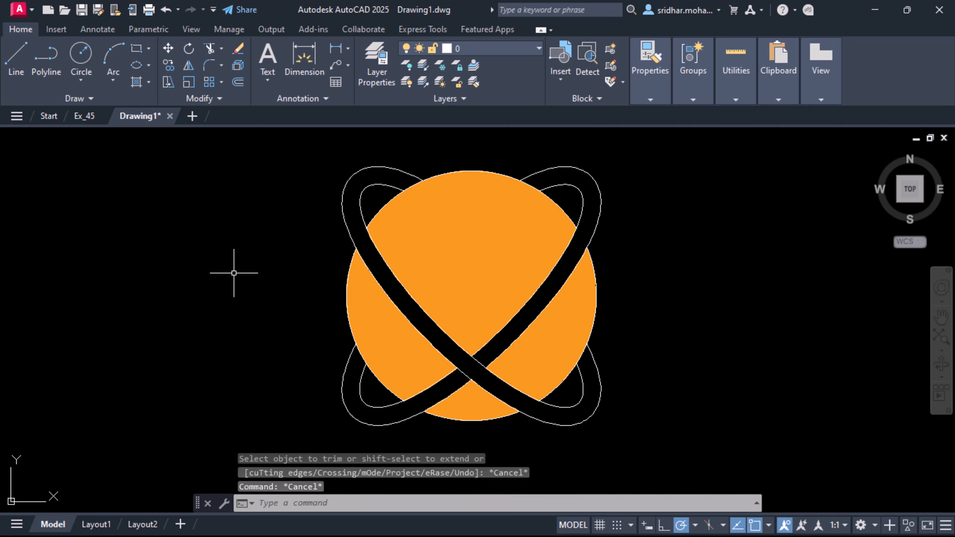
Step: Fill the ring running from upper left to lower right with a solid green hatch, colour 19,155,72
{"action": "left_click", "coordinate": [137, 79]}
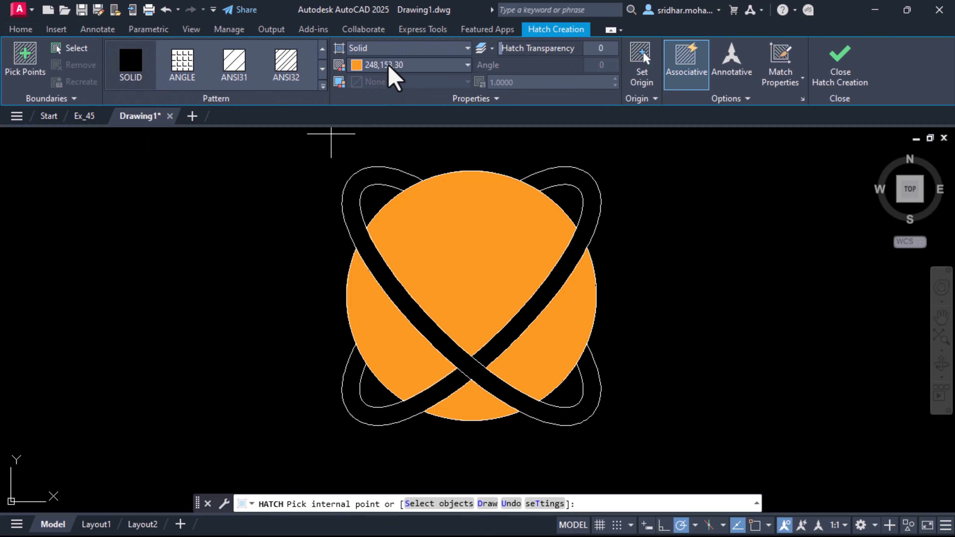
{"action": "left_click", "coordinate": [391, 65]}
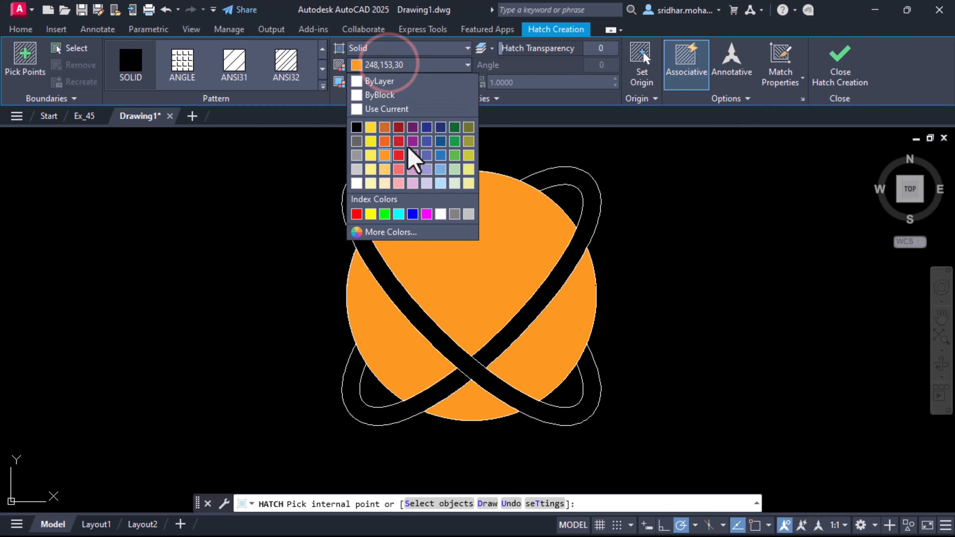
{"action": "left_click", "coordinate": [456, 141]}
{"action": "left_click", "coordinate": [370, 176]}
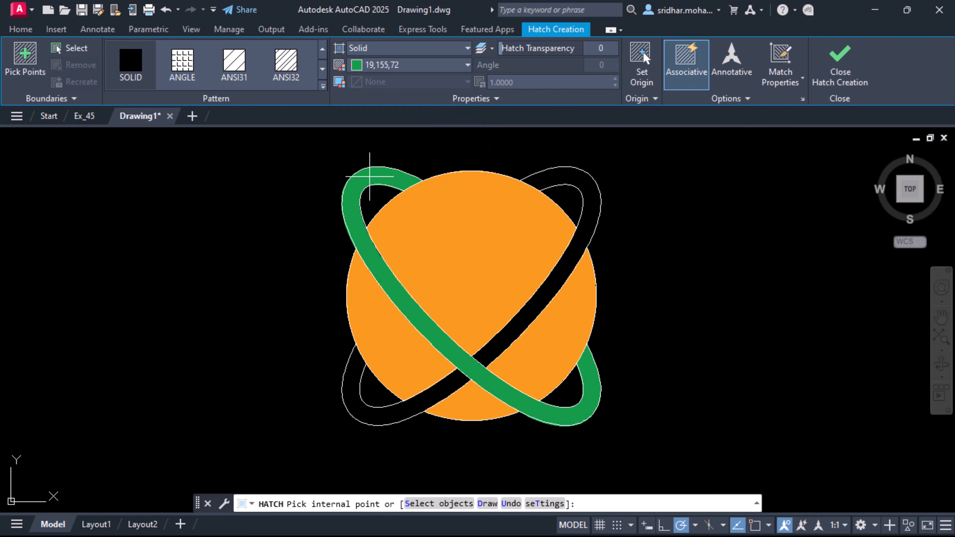
{"action": "left_click", "coordinate": [841, 71]}
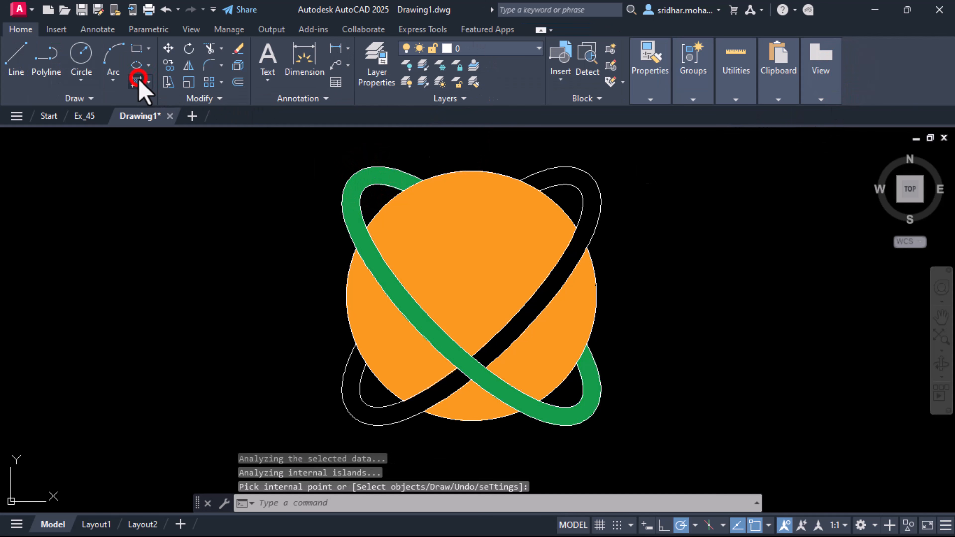
Step: Fill both parts of the ring running from upper right to lower left with a solid red hatch, colour 205,32,39
{"action": "left_click", "coordinate": [138, 79]}
{"action": "left_click", "coordinate": [438, 67]}
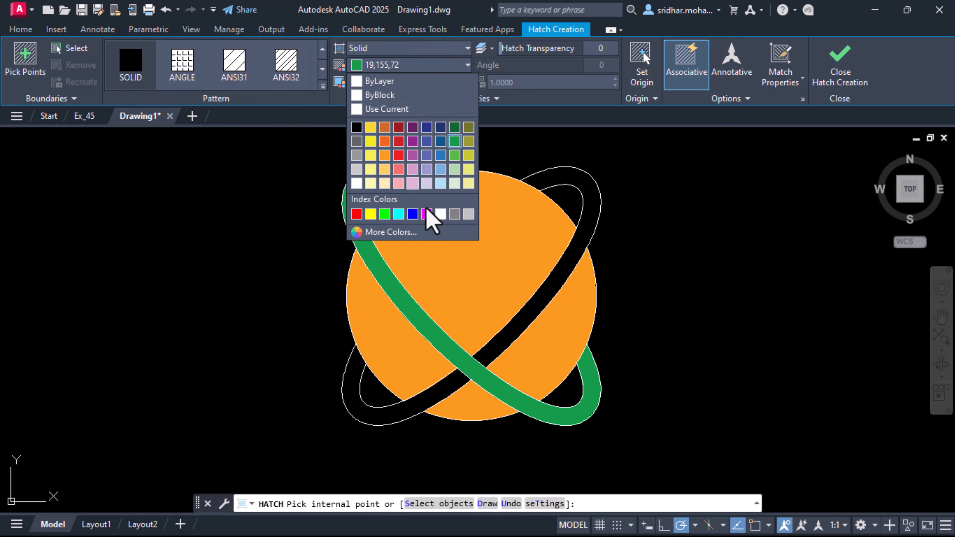
{"action": "left_click", "coordinate": [399, 140]}
{"action": "left_click", "coordinate": [580, 178]}
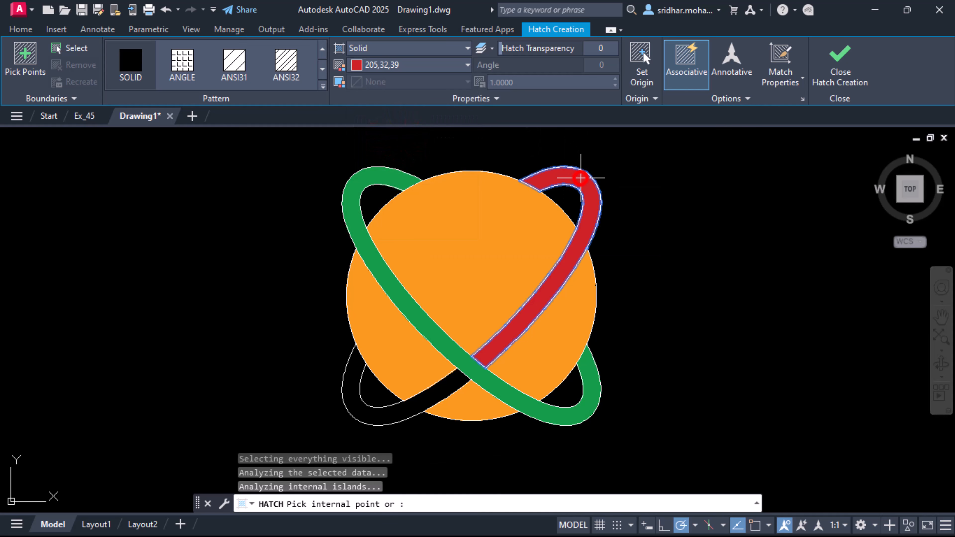
{"action": "left_click", "coordinate": [403, 407]}
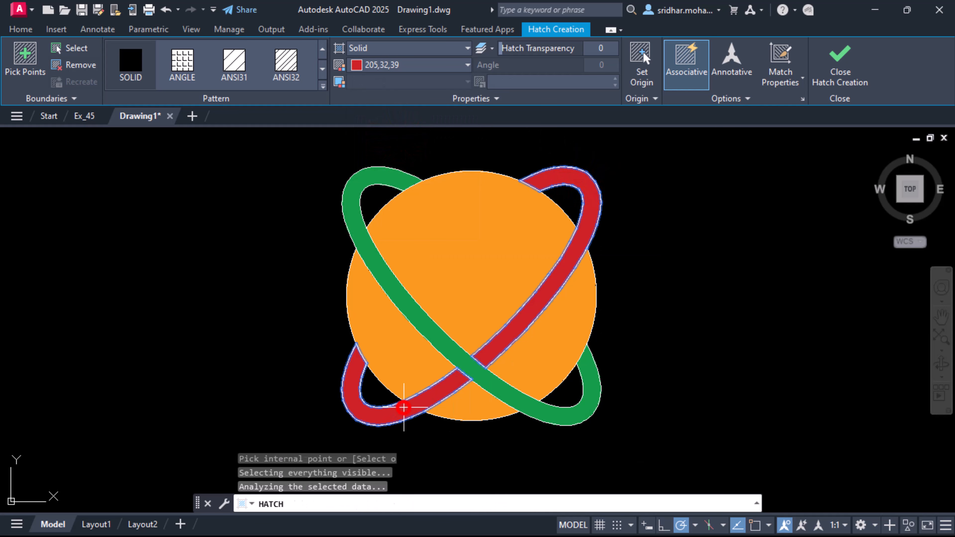
{"action": "left_click", "coordinate": [840, 57]}
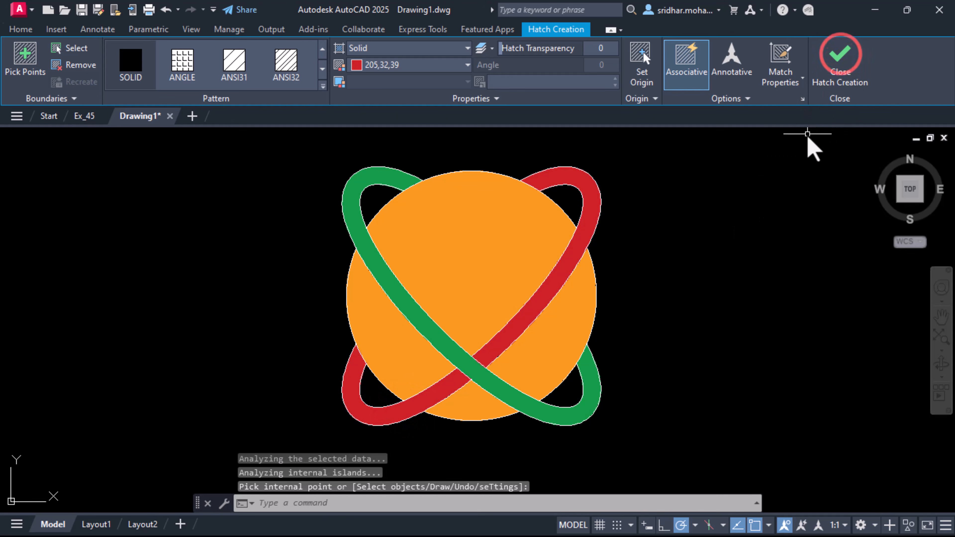